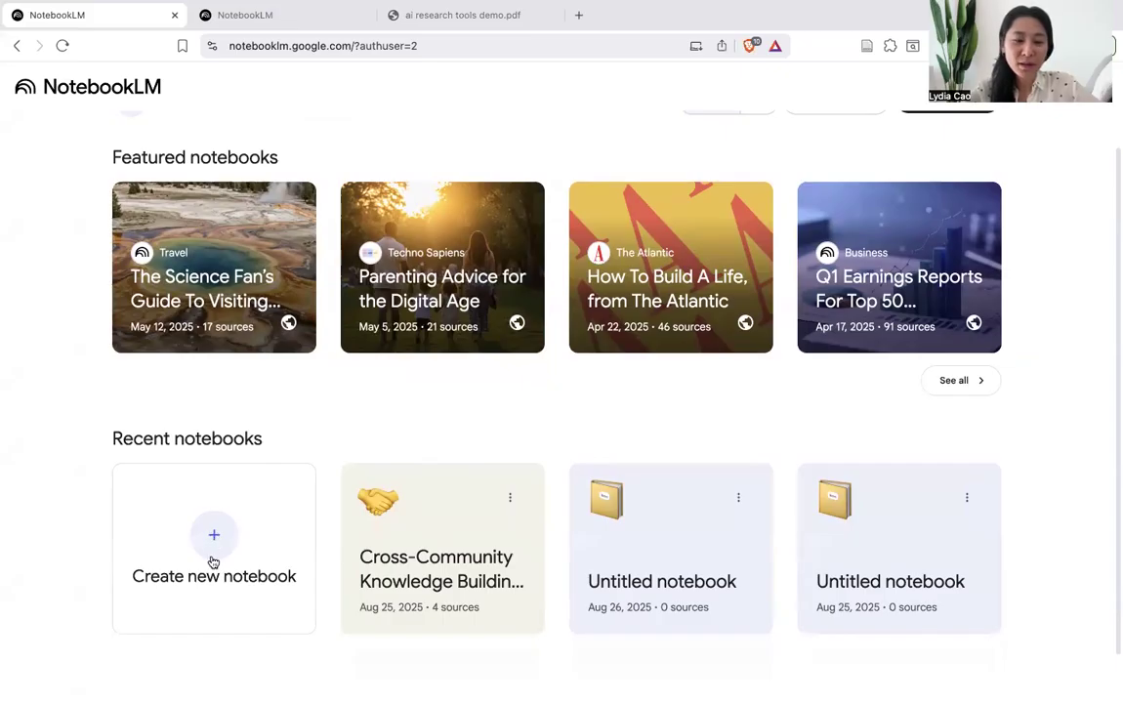
# Create a new notebook without adding any sources and return to the notebook list.
pyautogui.click(215, 553)
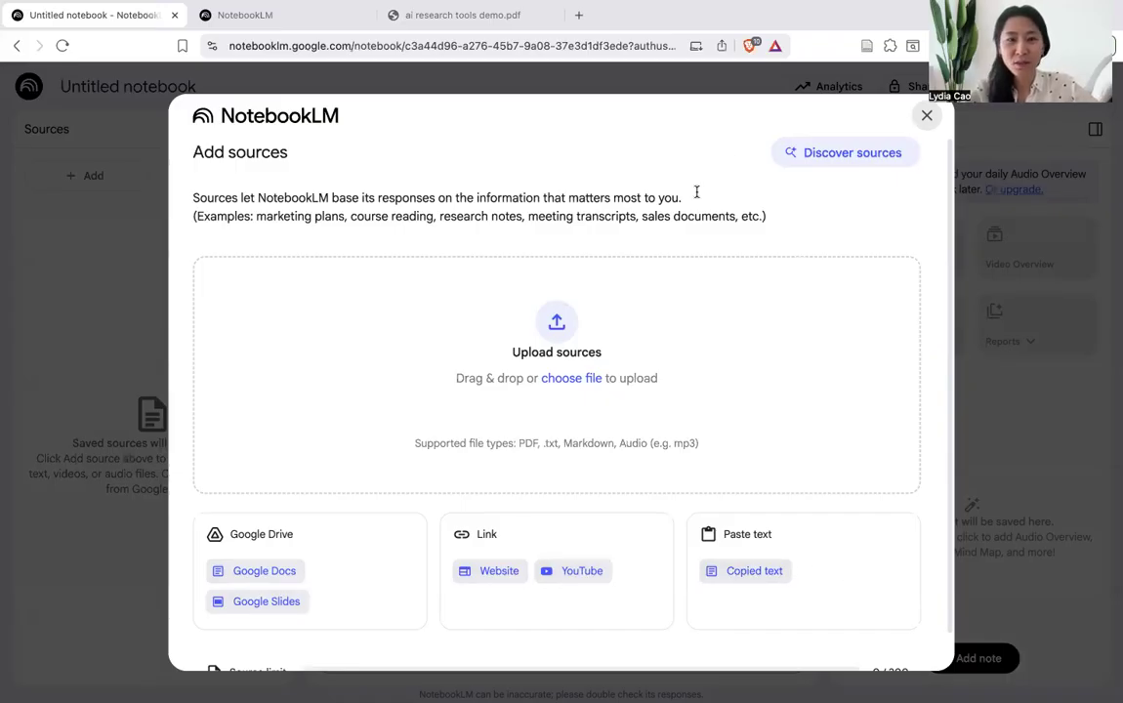
pyautogui.click(926, 116)
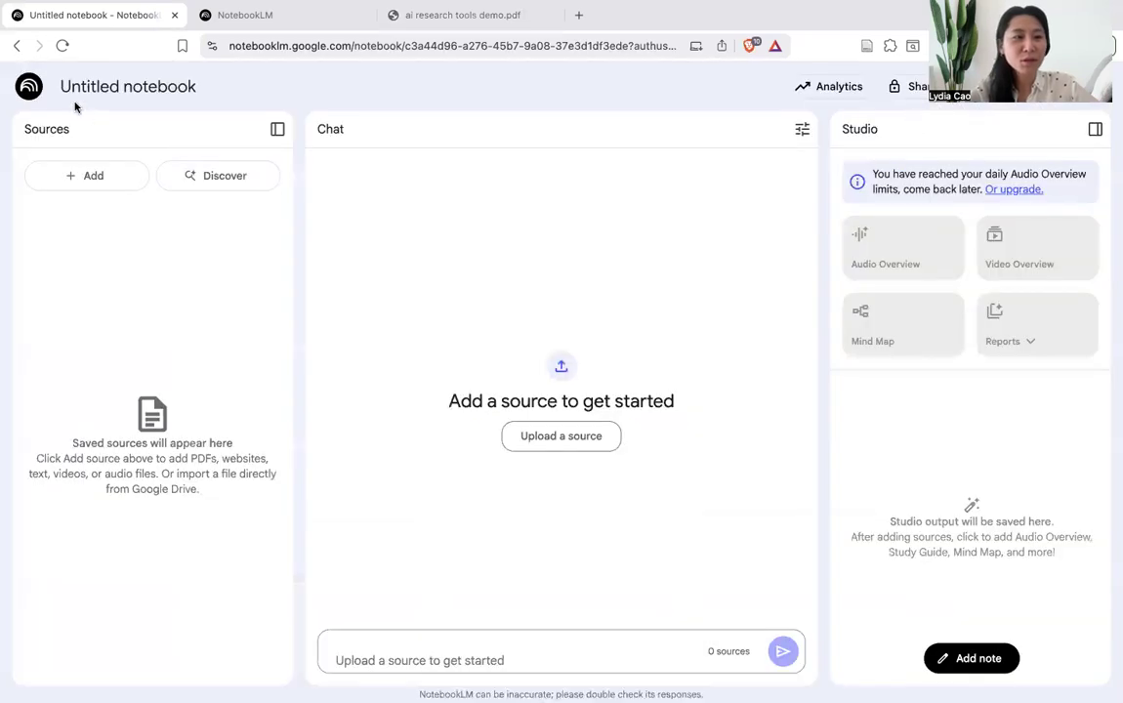
pyautogui.click(27, 88)
# Open the Cross-Community Knowledge Building notebook and review its summary and the chat answer about CKBS.
pyautogui.scroll(-1, 587, 527)
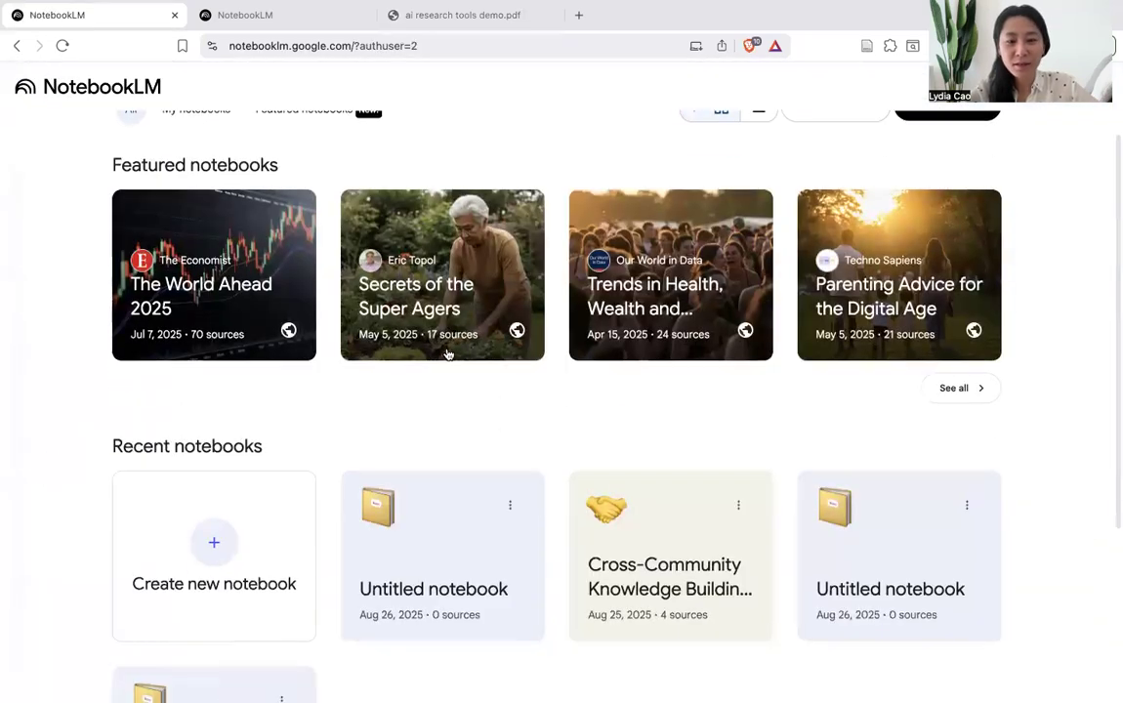
pyautogui.click(599, 553)
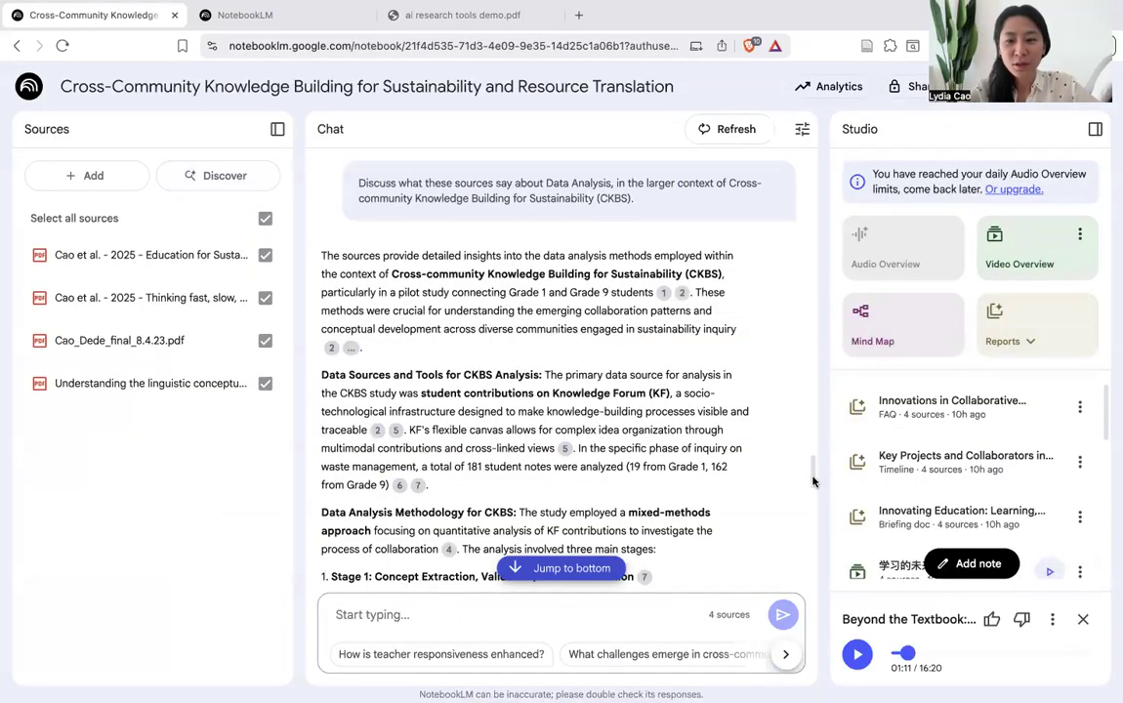
pyautogui.scroll(15, 812, 481)
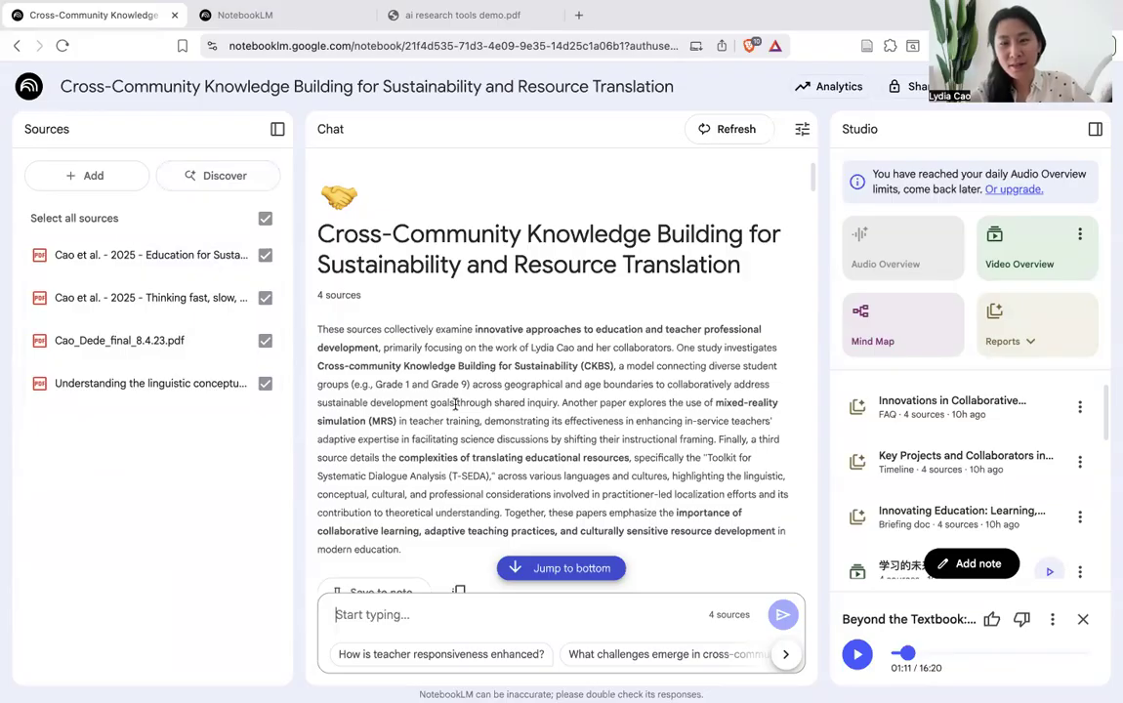
pyautogui.scroll(-5, 455, 403)
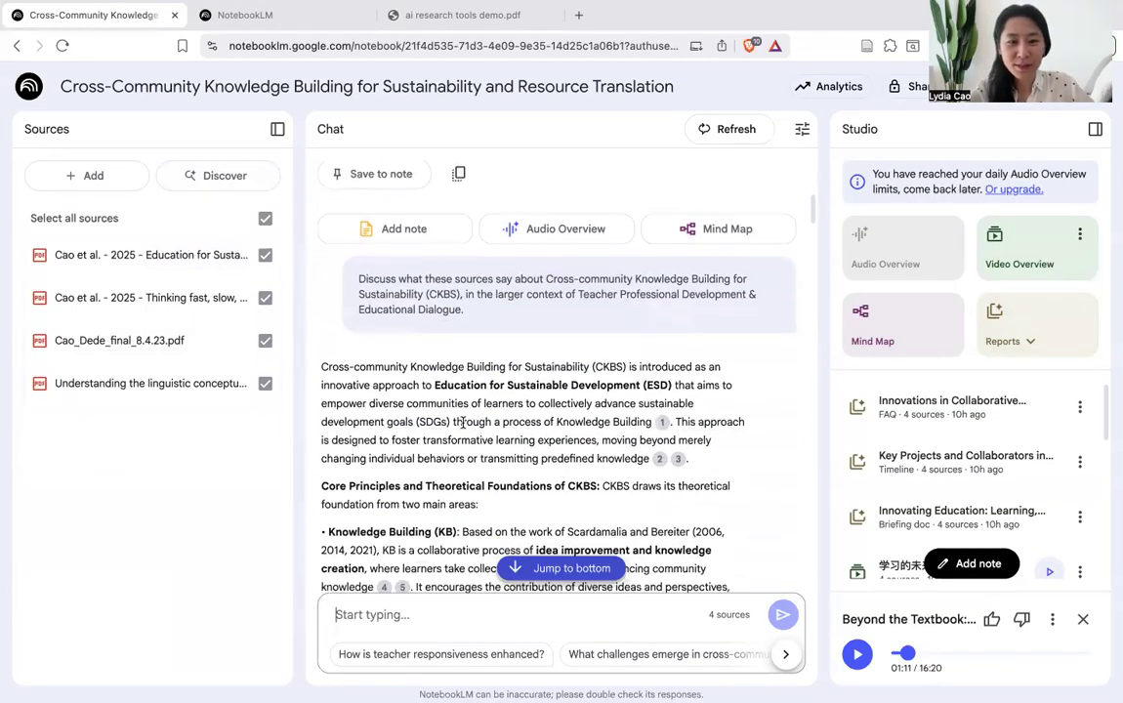
pyautogui.scroll(-1, 463, 423)
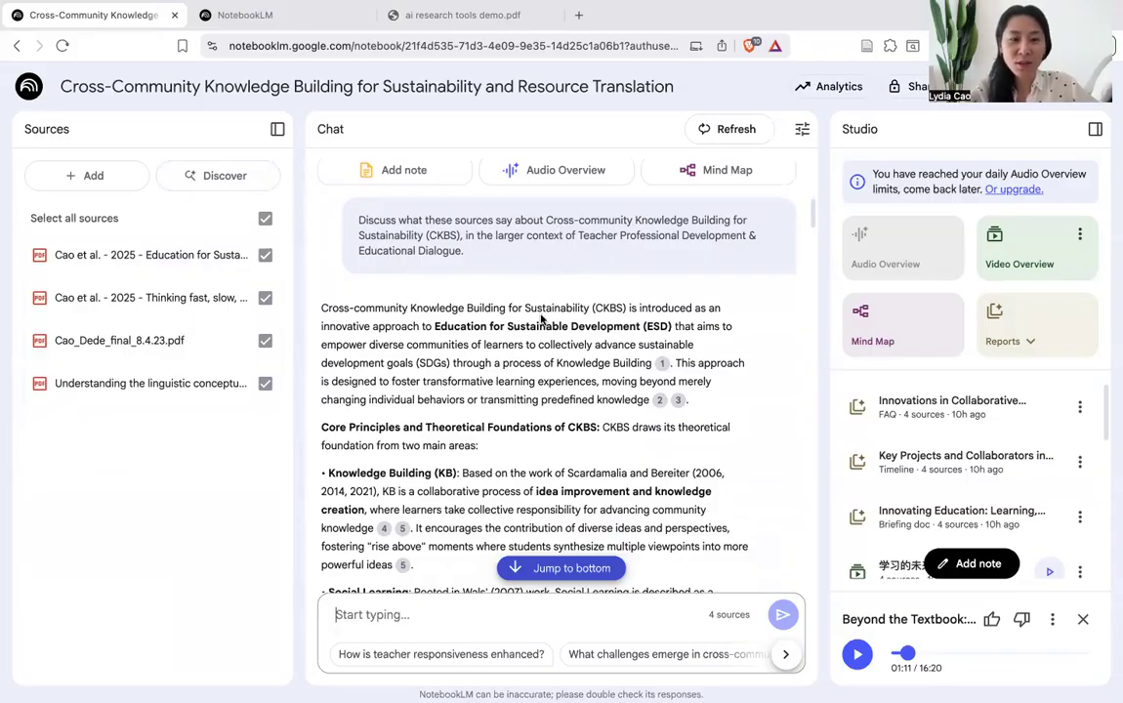
pyautogui.scroll(-2, 489, 284)
pyautogui.scroll(-2, 372, 426)
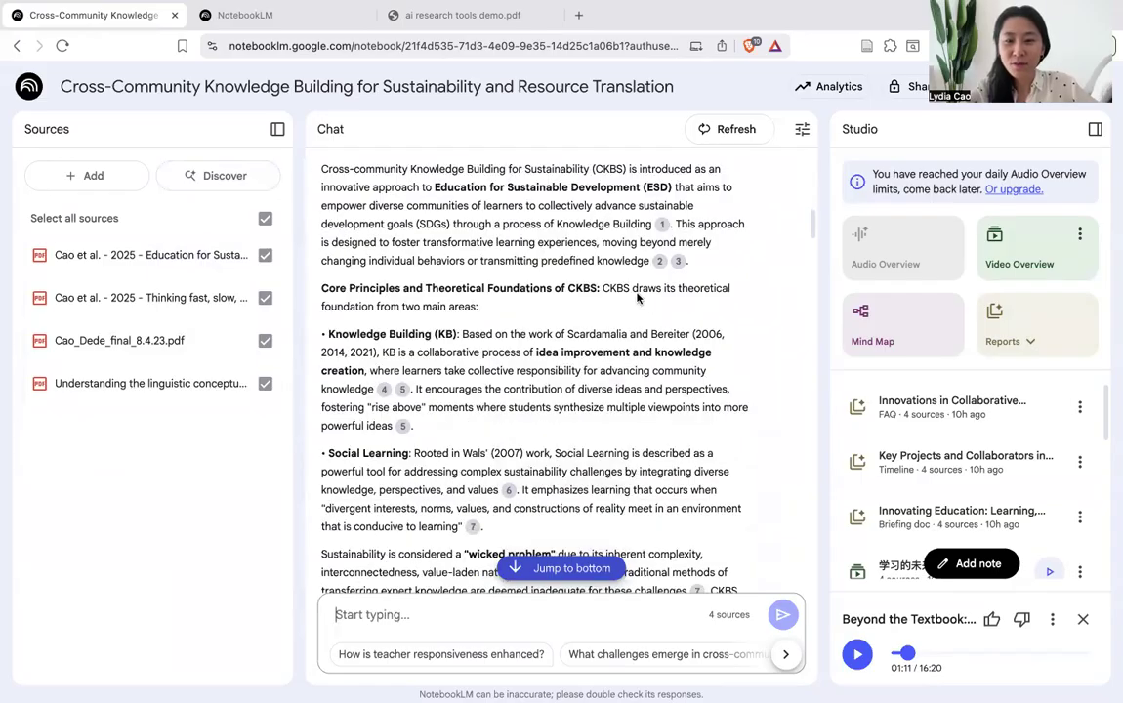
# Open citations 1 and 2 of the CKBS chat answer to view the cited passages in the source.
pyautogui.moveTo(664, 231)
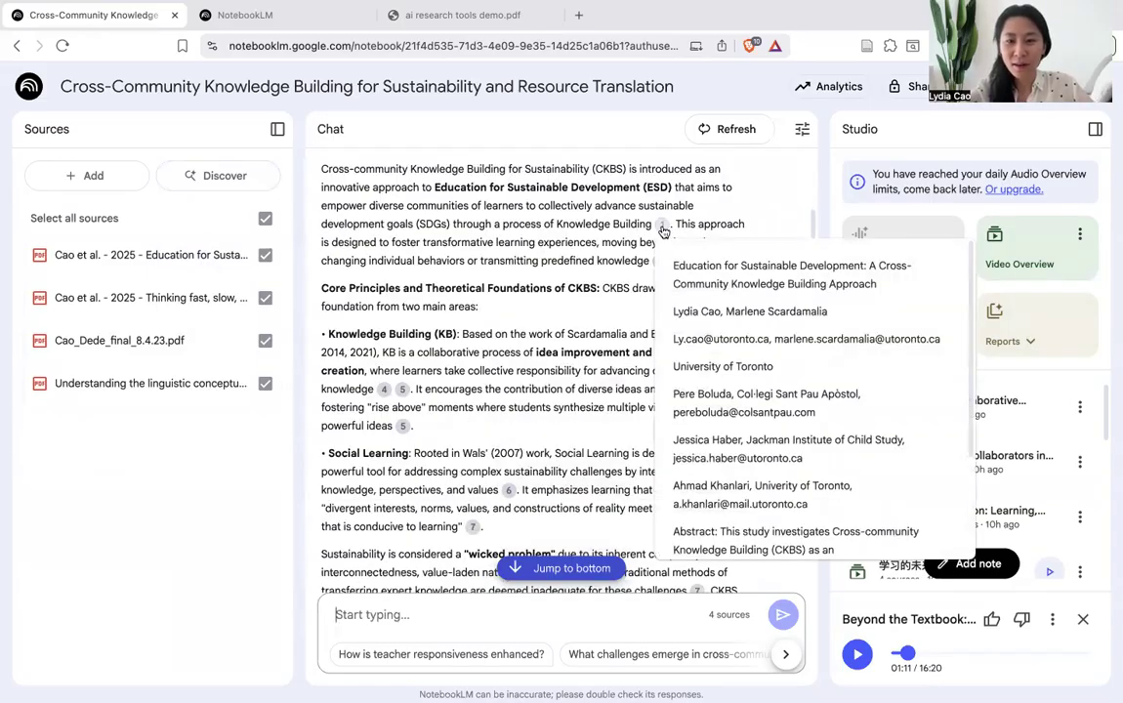
pyautogui.click(662, 231)
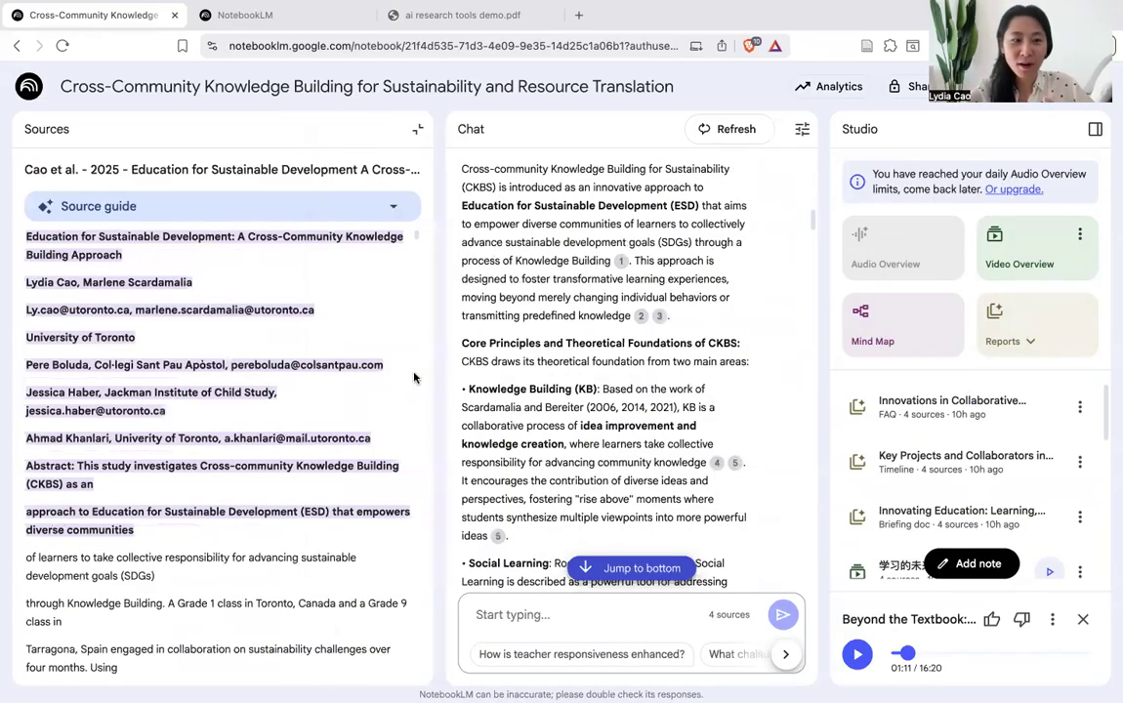
pyautogui.click(641, 318)
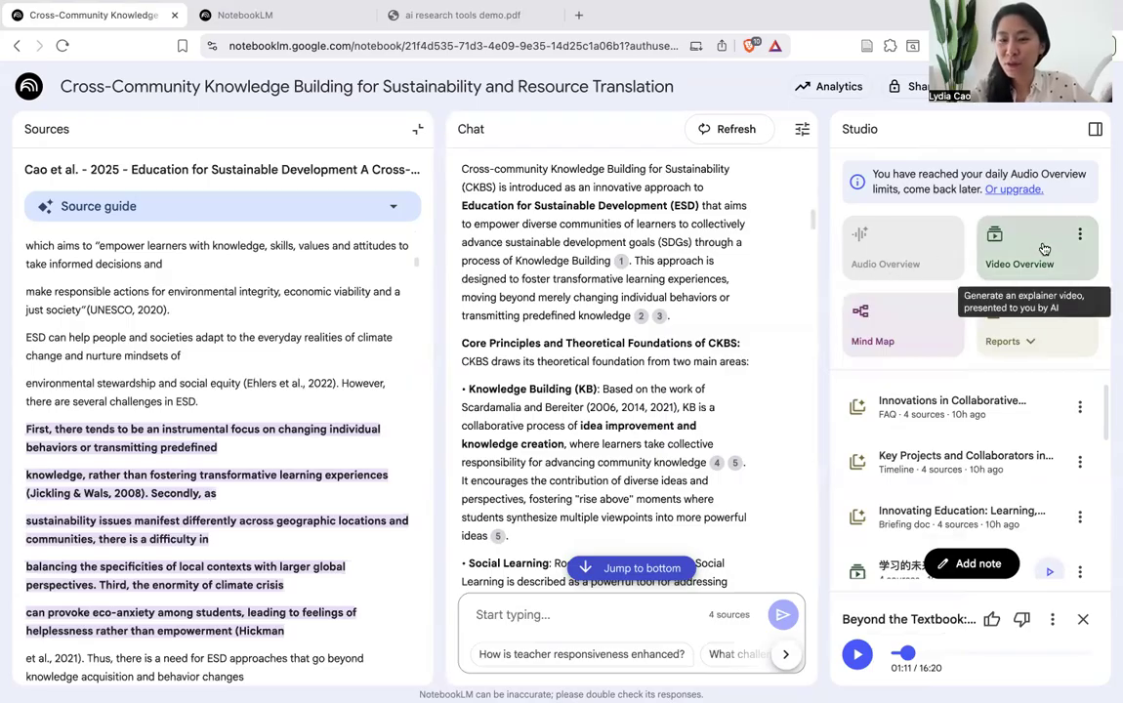
# Show the report types that can be generated from the notebook's sources.
pyautogui.click(1012, 314)
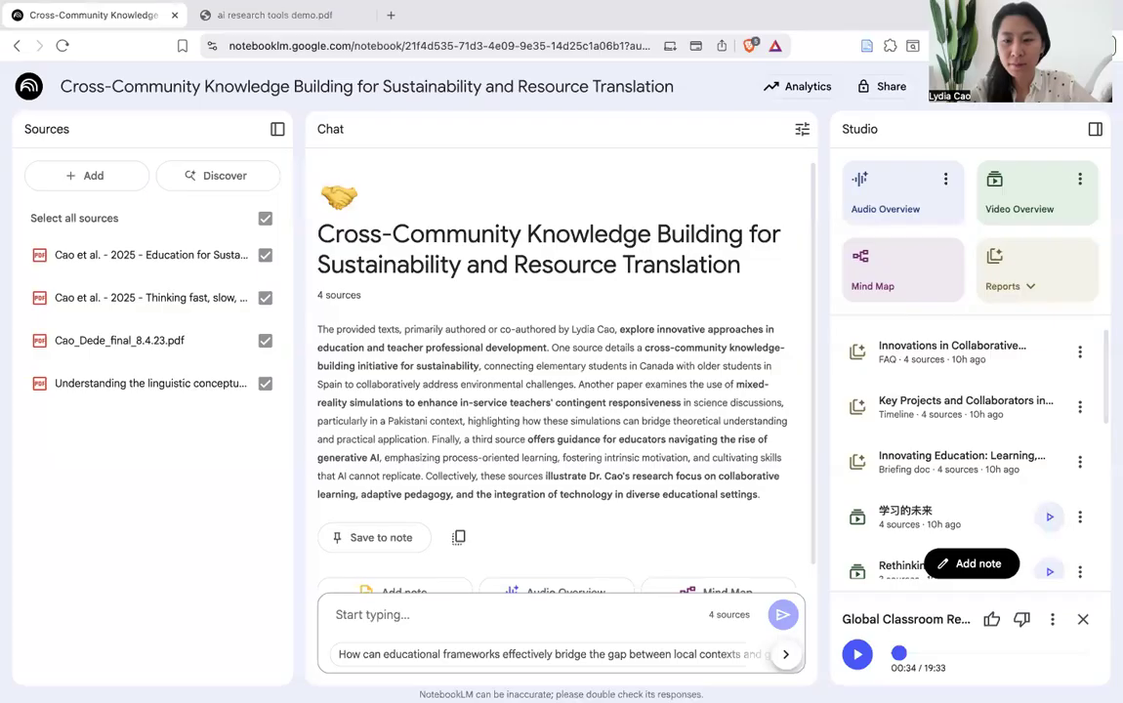
pyautogui.click(1006, 286)
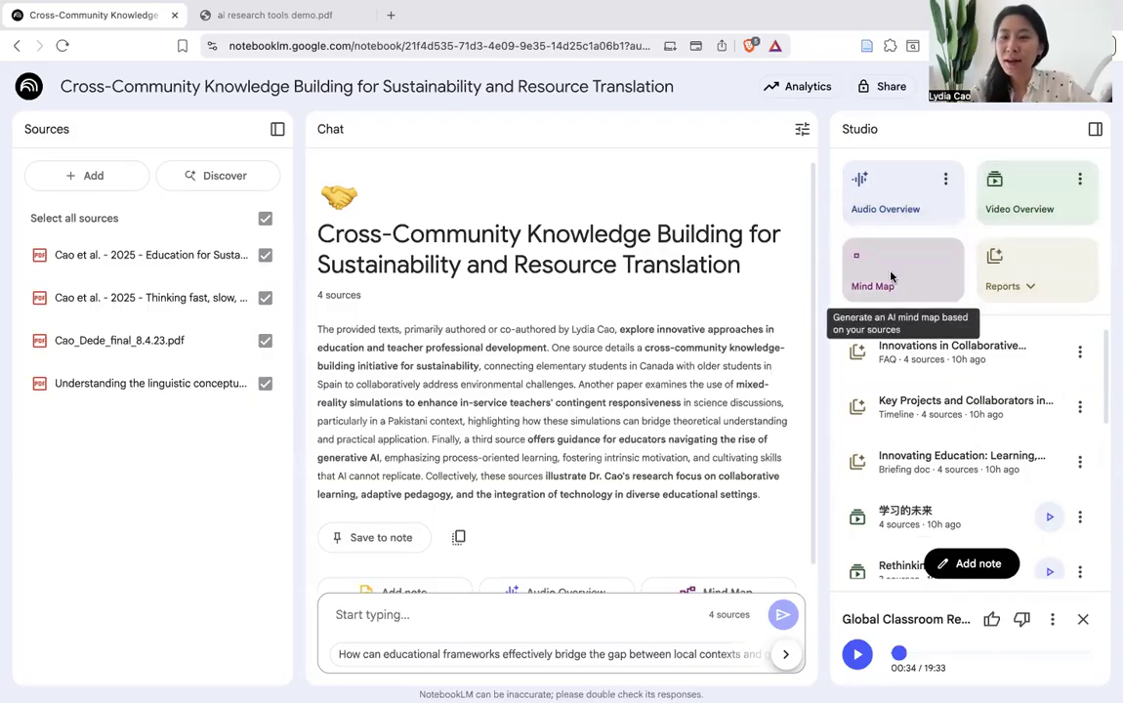
pyautogui.moveTo(1045, 266)
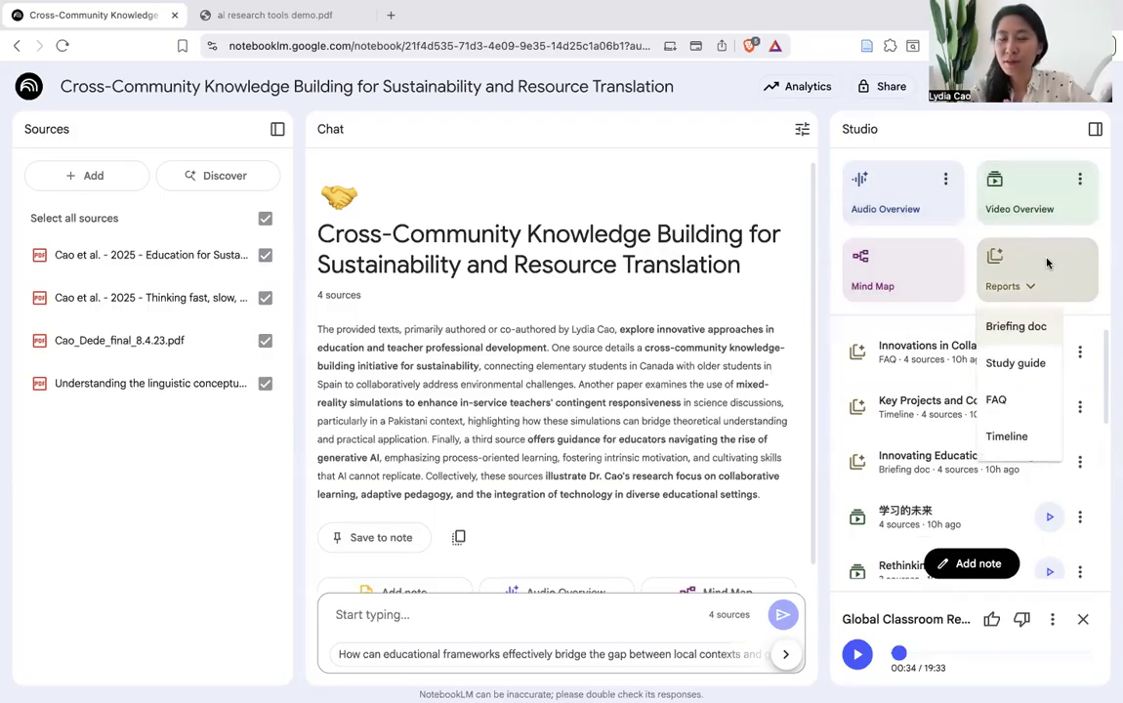
# Inspect the Audio Overview customization options, including the language list, and close them without generating anything.
pyautogui.click(944, 182)
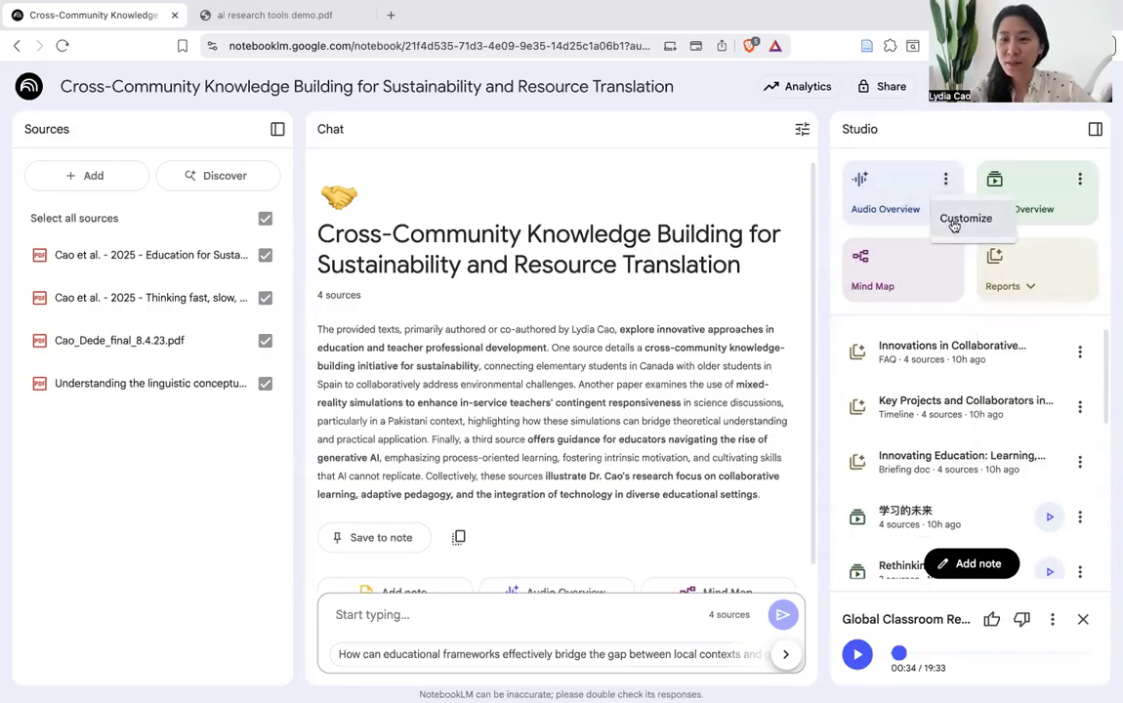
pyautogui.click(954, 223)
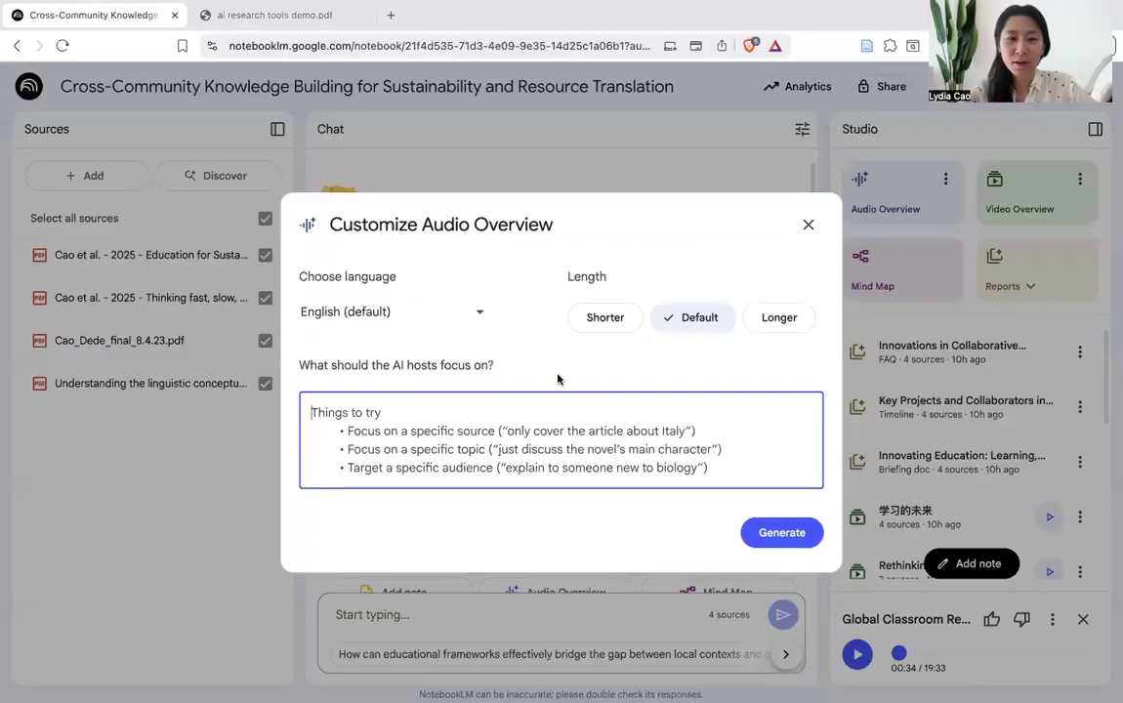
pyautogui.click(455, 318)
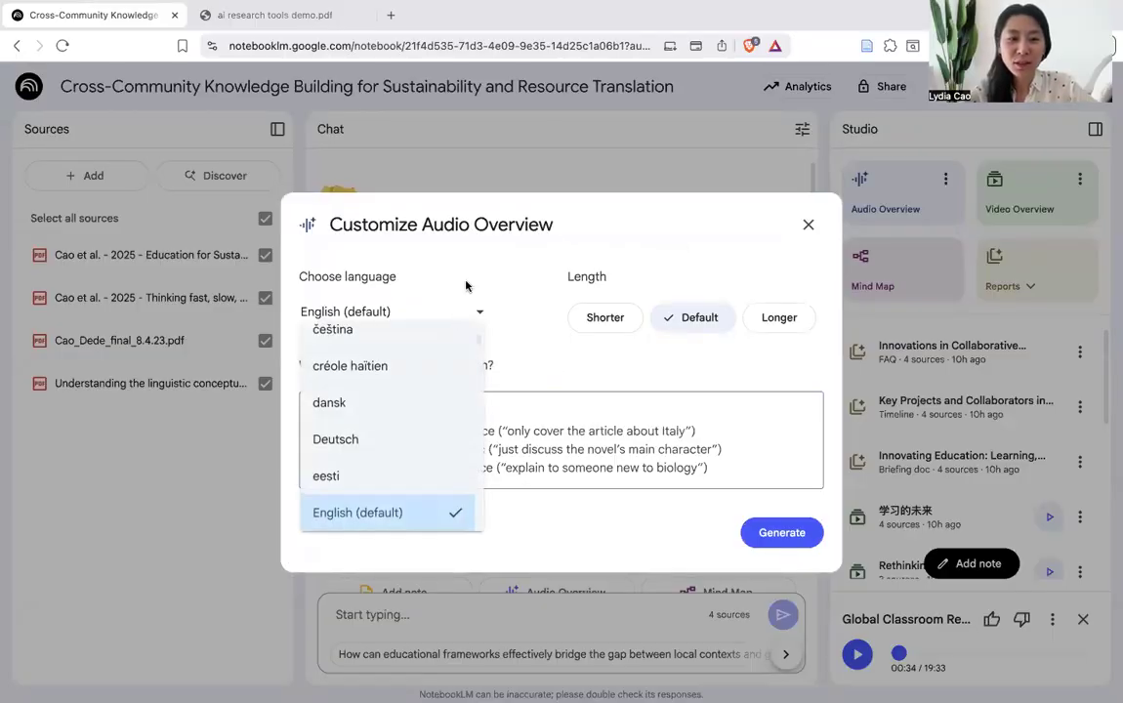
pyautogui.click(408, 308)
pyautogui.click(395, 311)
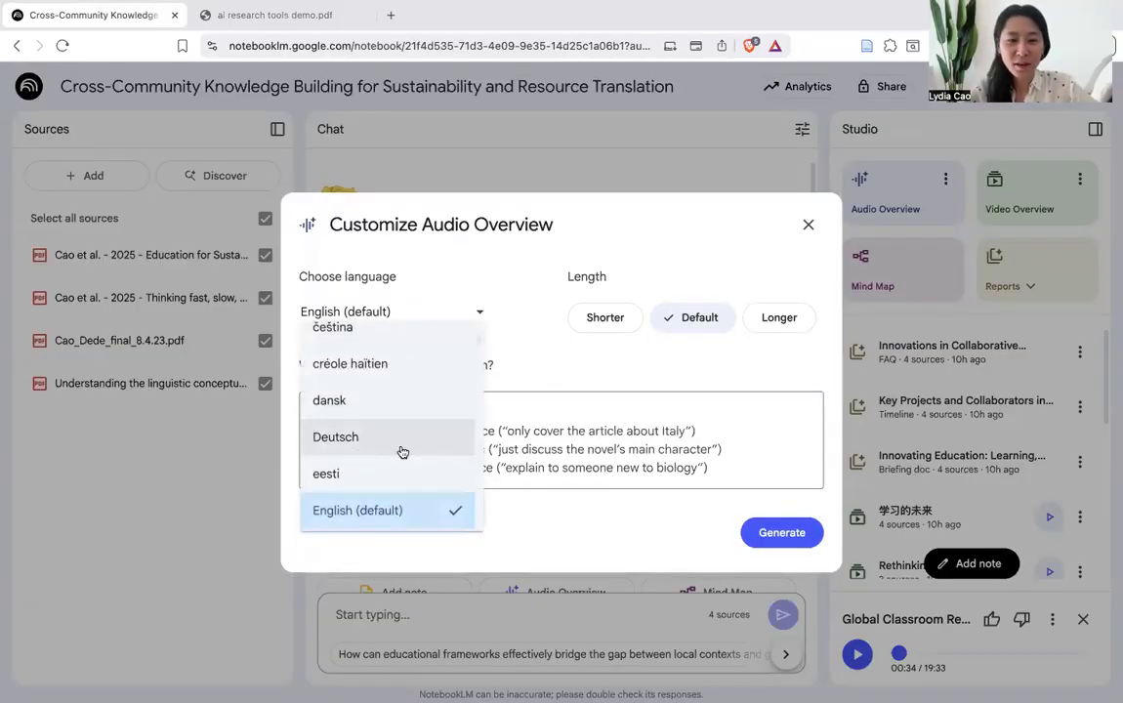
pyautogui.click(504, 266)
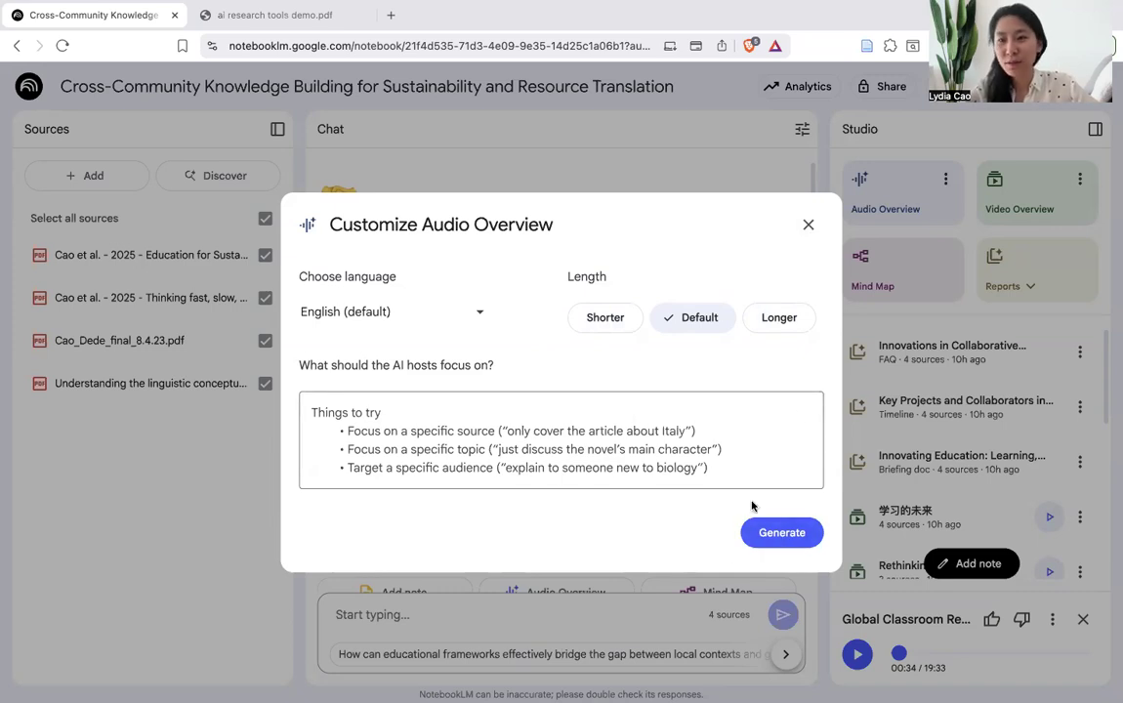
pyautogui.click(809, 226)
pyautogui.click(1016, 286)
pyautogui.click(941, 443)
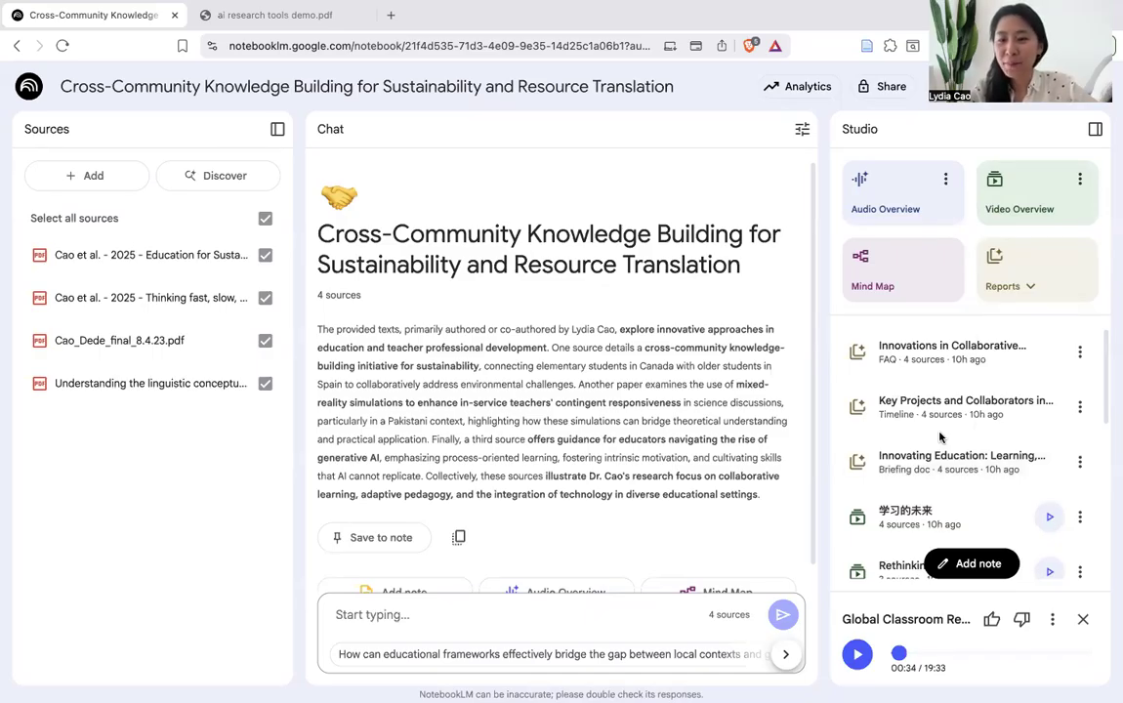
# Find the Global Classroom Revolutions audio overview among the generated outputs, play a short part and pause it.
pyautogui.scroll(-5, 941, 437)
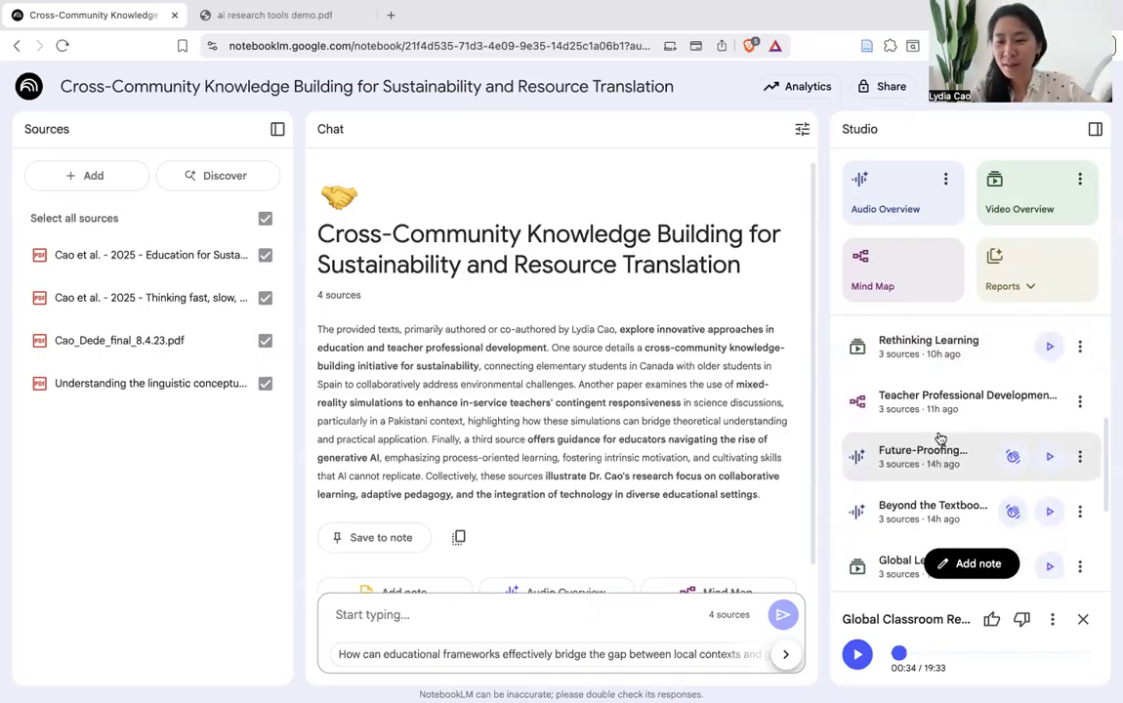
pyautogui.scroll(-3, 940, 437)
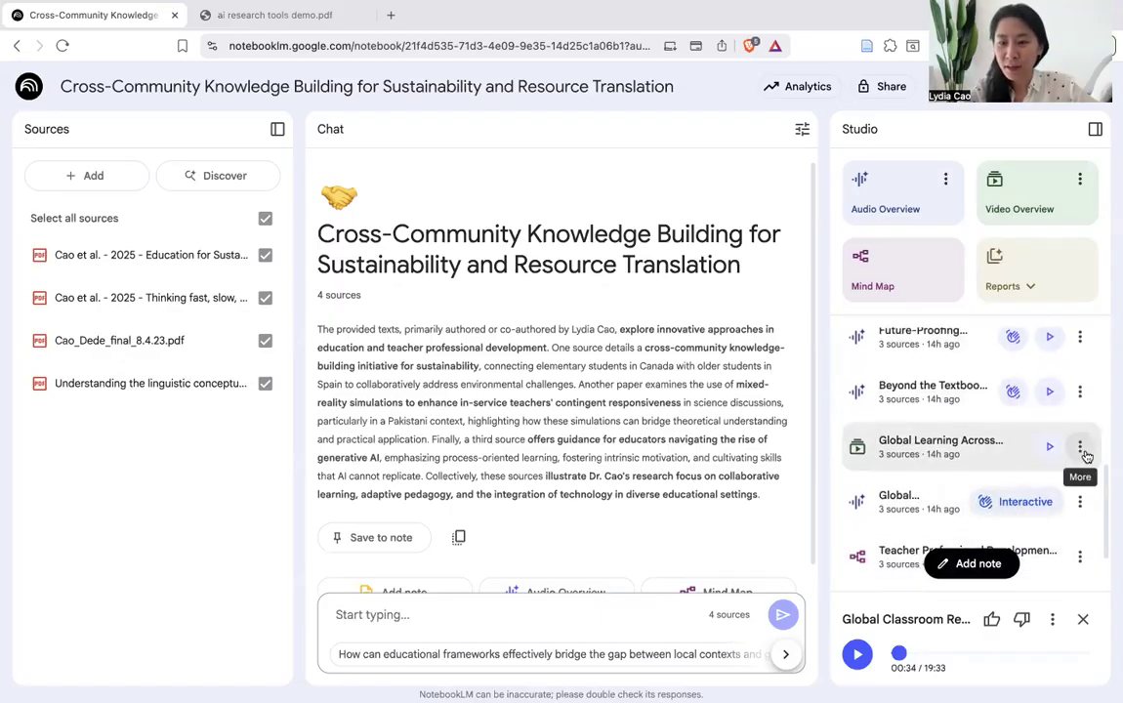
pyautogui.scroll(-1, 1073, 479)
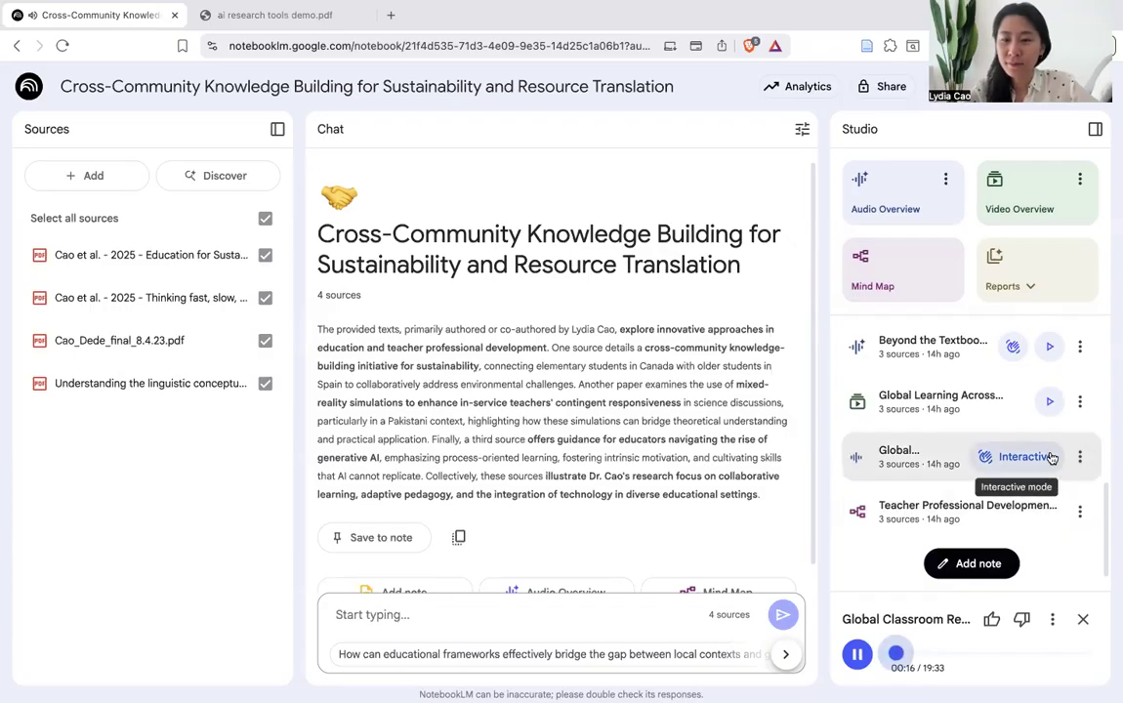
pyautogui.click(858, 655)
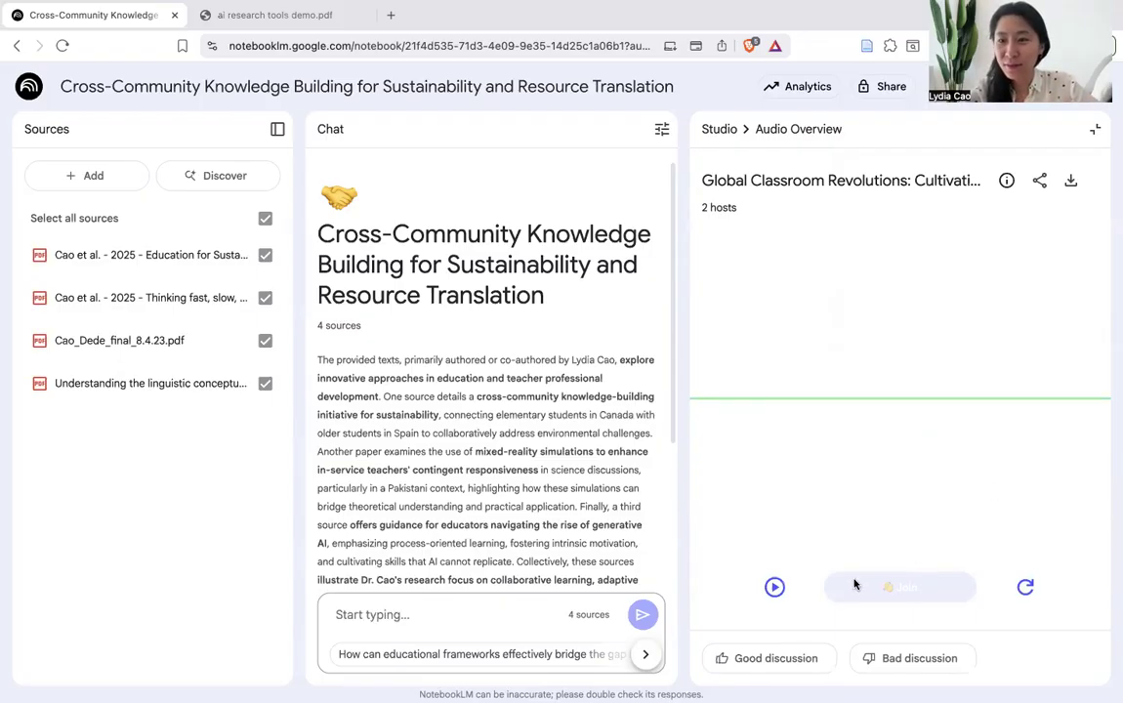
# Play the audio overview in interactive mode, join the hosts' conversation, and pause it before returning to Studio.
pyautogui.click(776, 586)
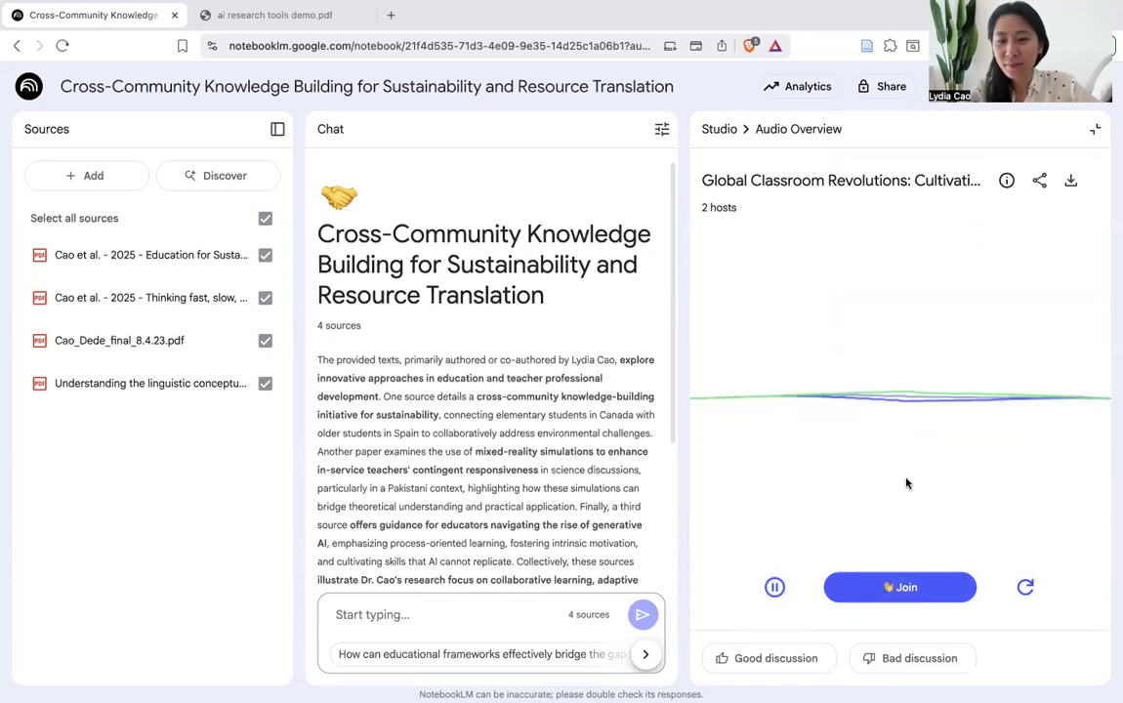
pyautogui.click(907, 588)
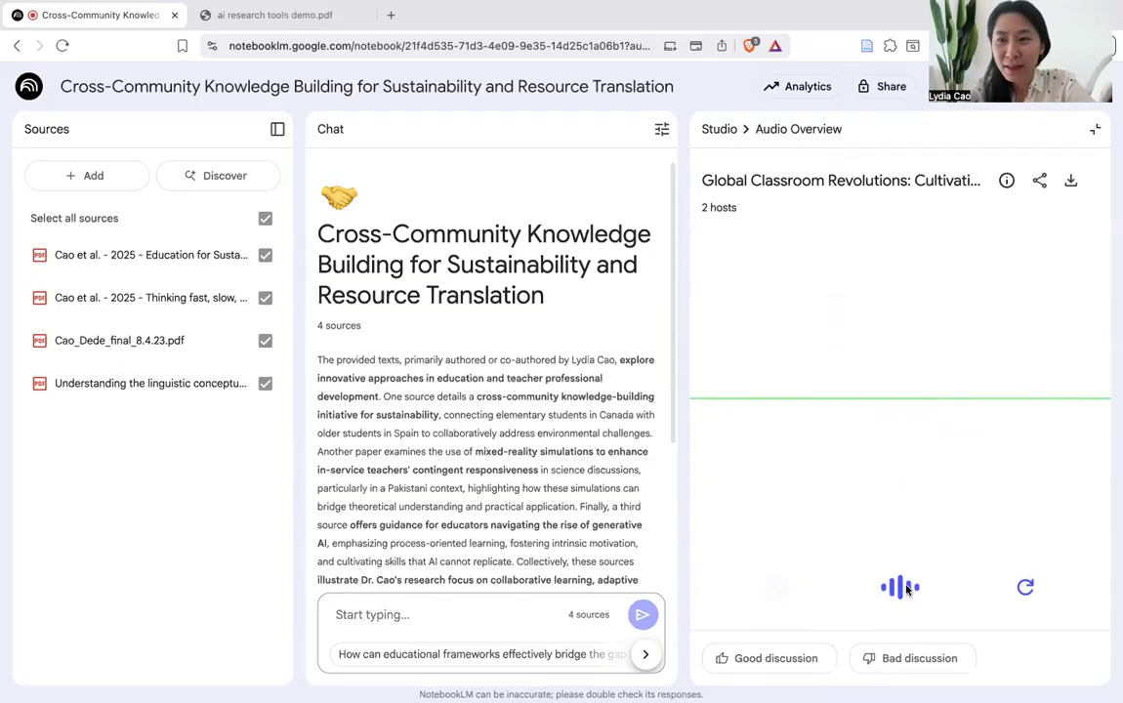
pyautogui.moveTo(907, 589)
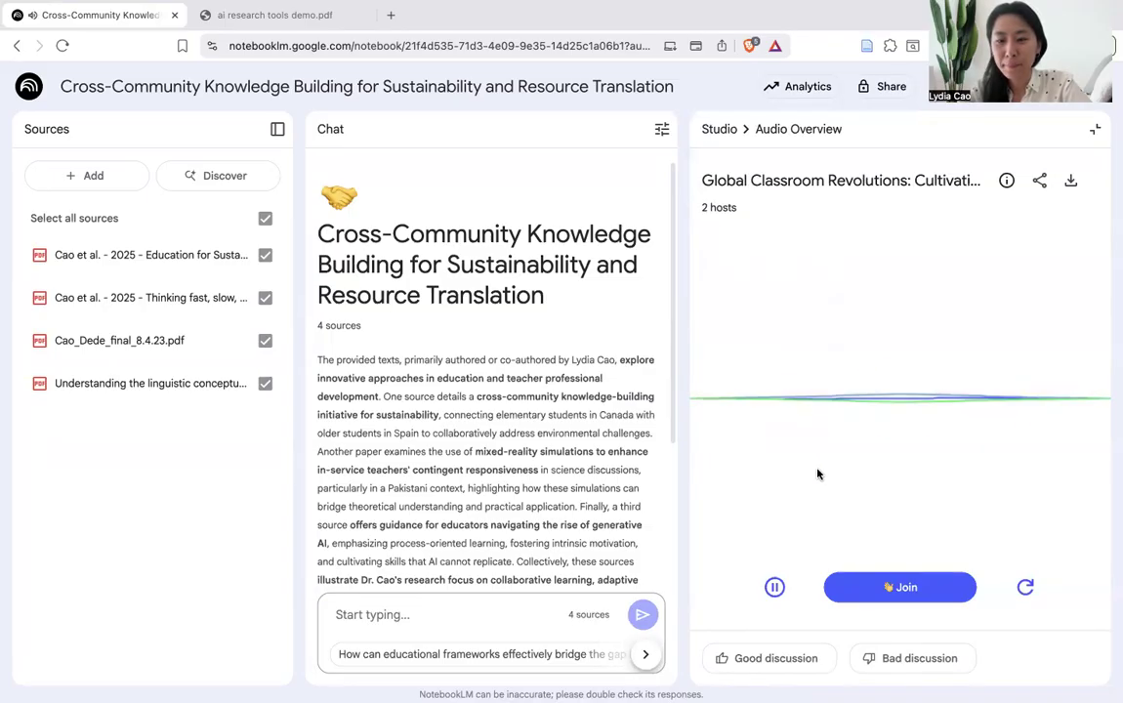
pyautogui.click(775, 590)
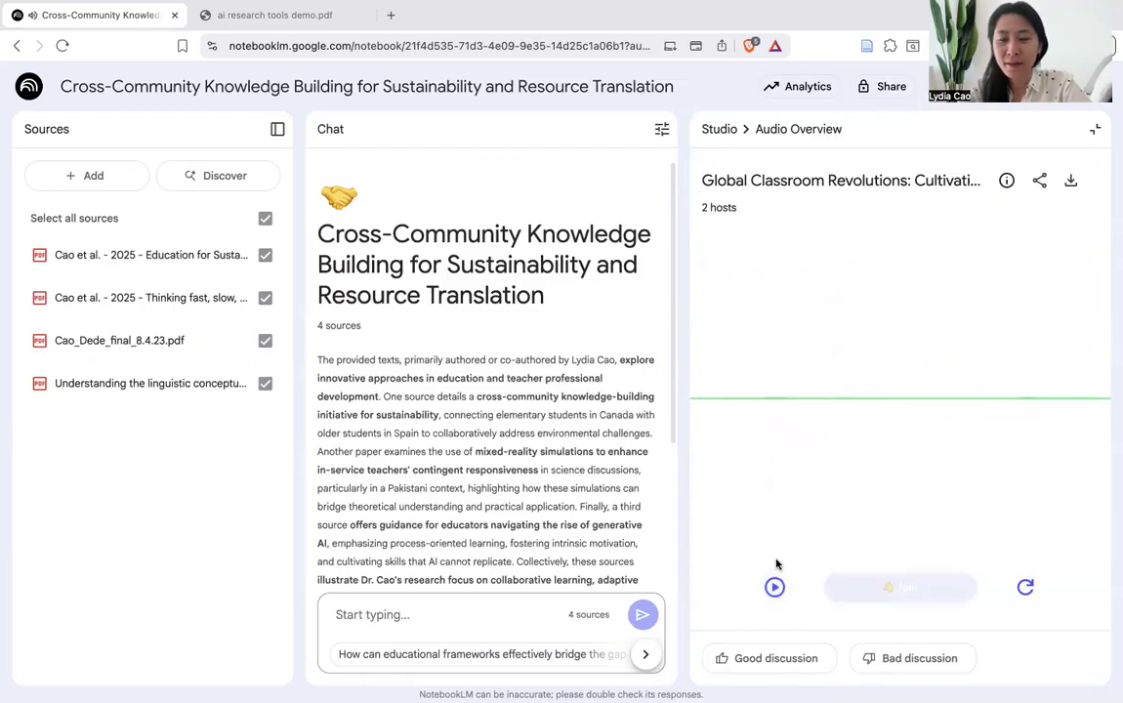
pyautogui.click(719, 131)
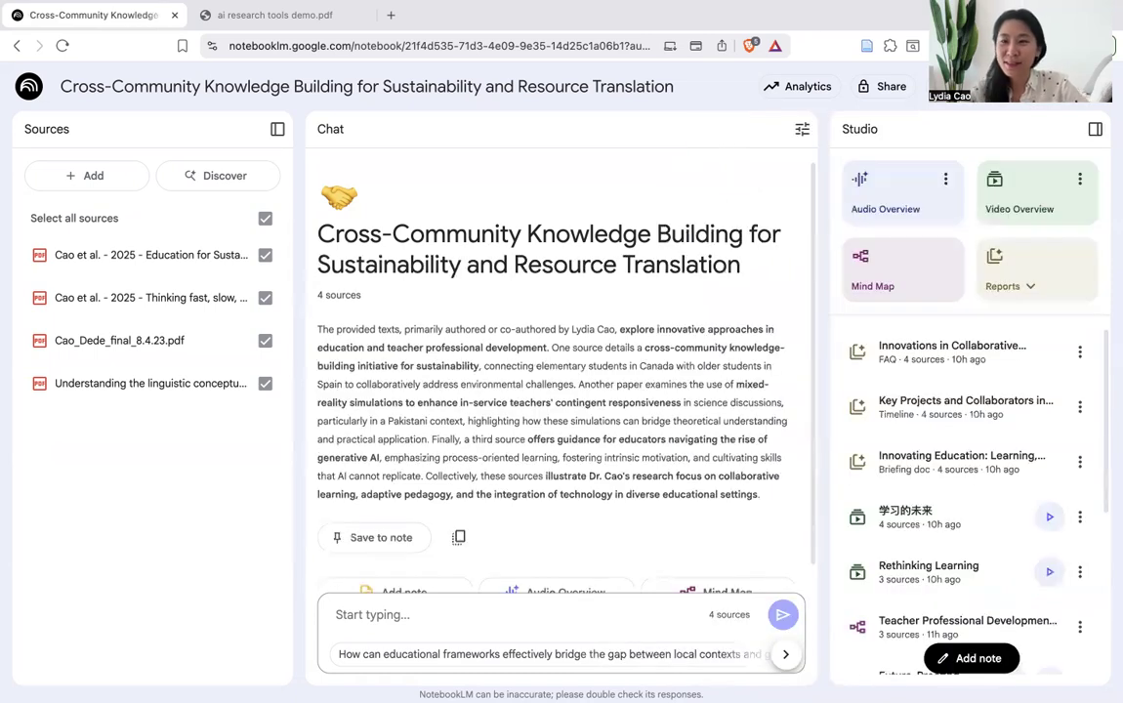
# Check the additional options offered for the Video Overview and dismiss them without customizing.
pyautogui.scroll(-2, 1000, 593)
pyautogui.scroll(2, 1001, 594)
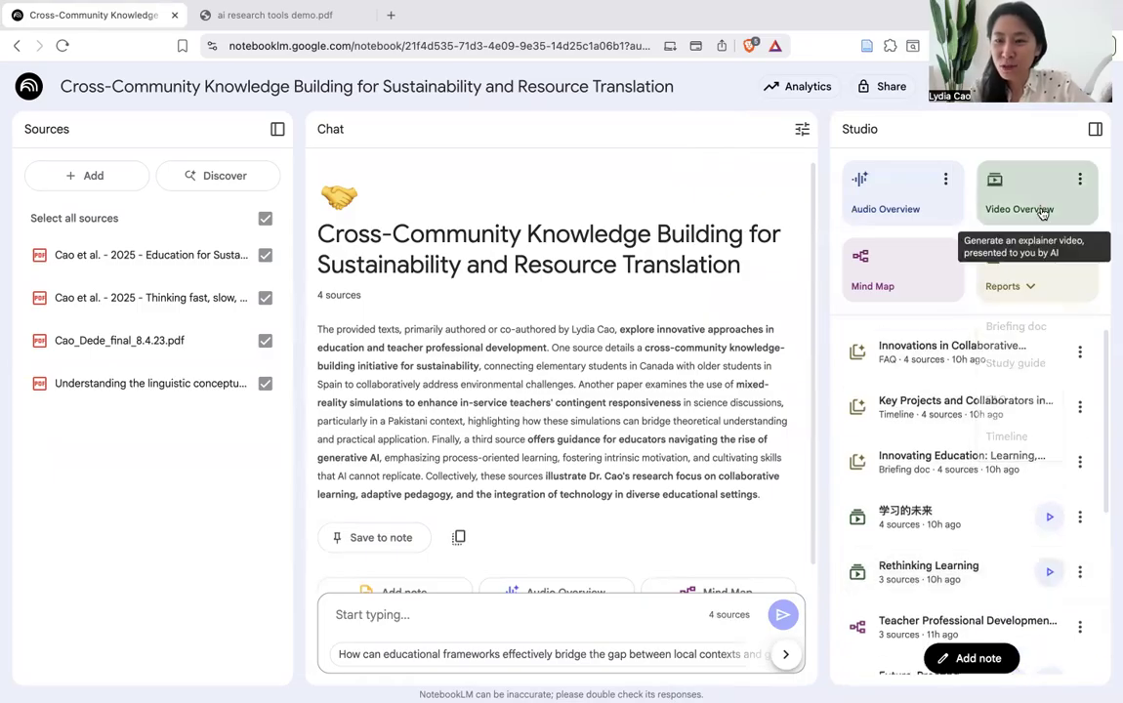
pyautogui.click(1079, 179)
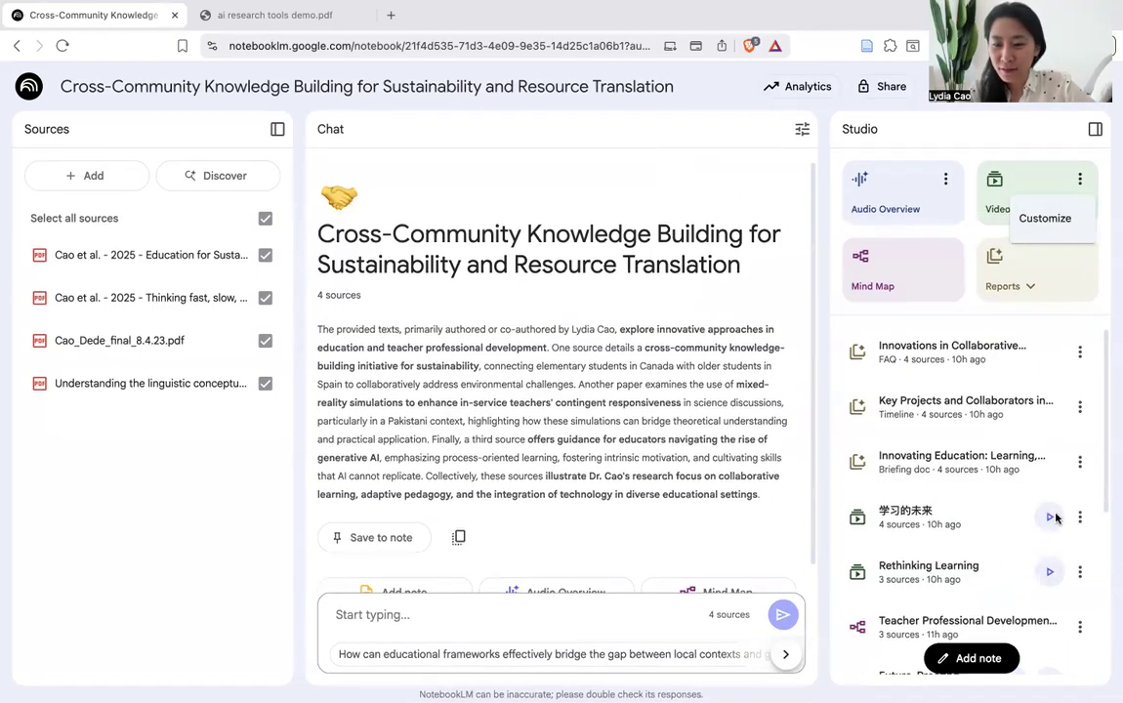
pyautogui.click(1041, 583)
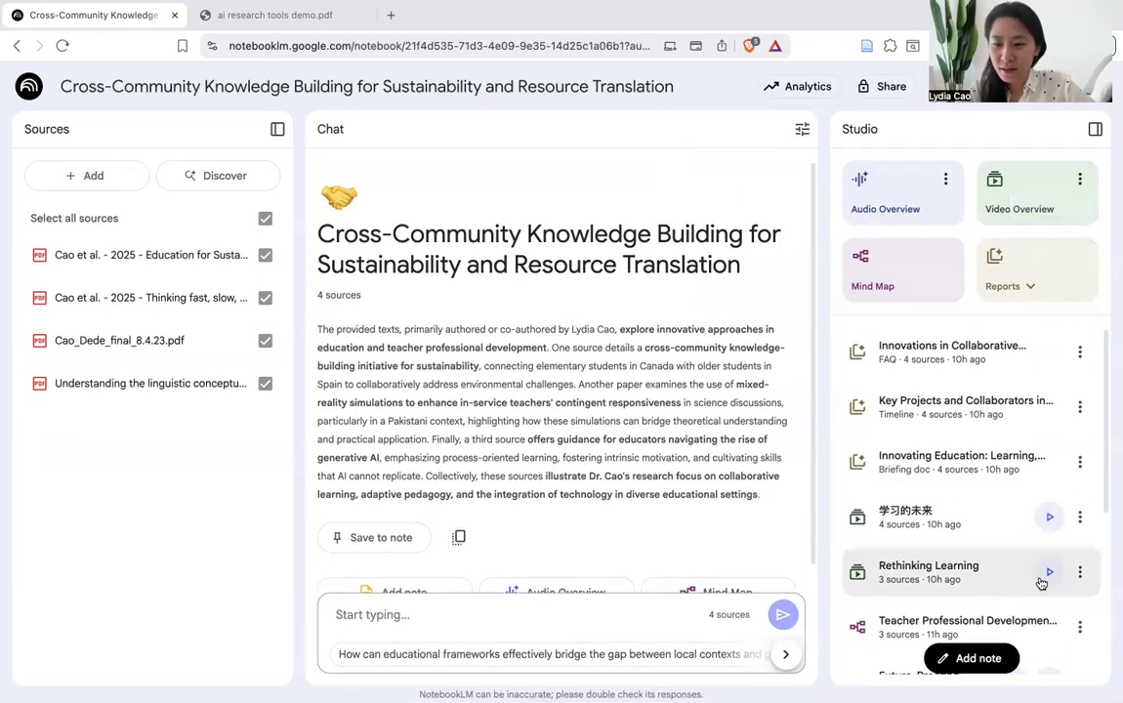
# Open the Rethinking Learning video overview, play its opening seconds and pause it.
pyautogui.click(1041, 579)
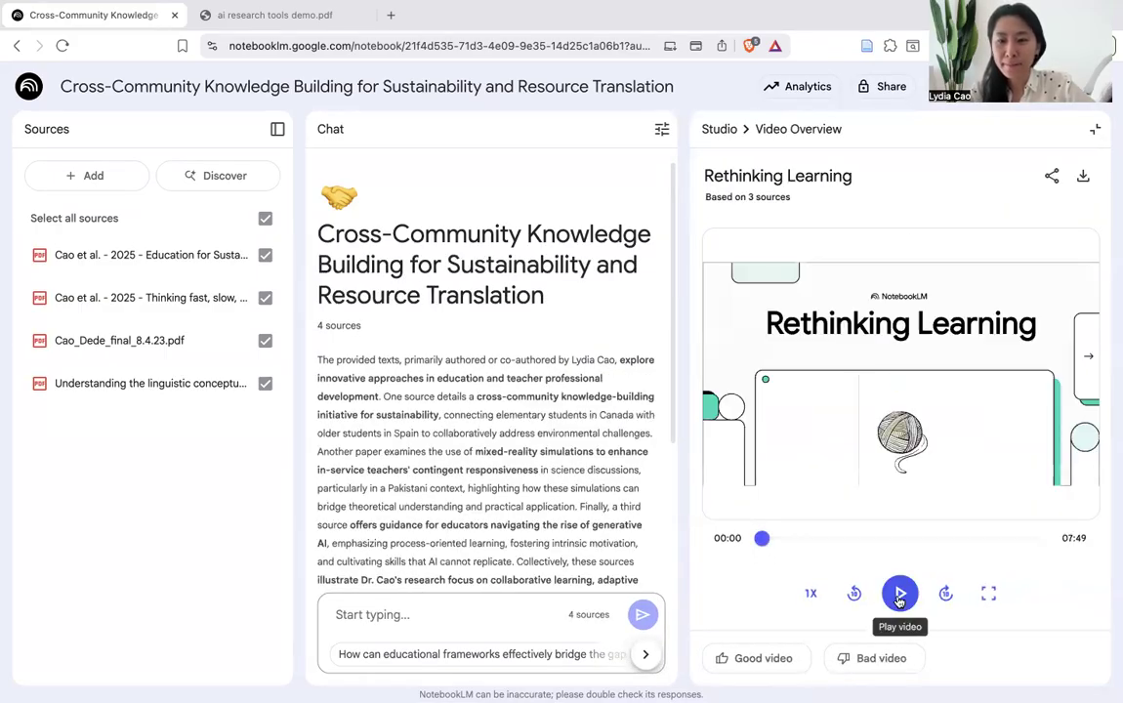
pyautogui.click(898, 593)
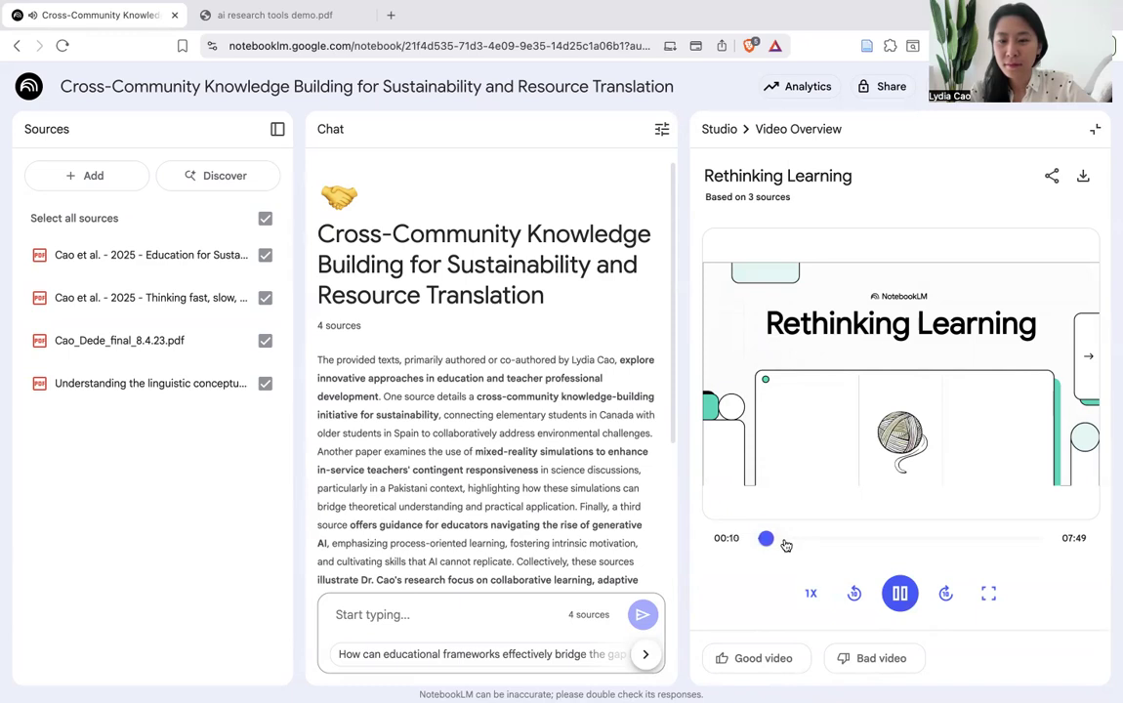
pyautogui.click(899, 595)
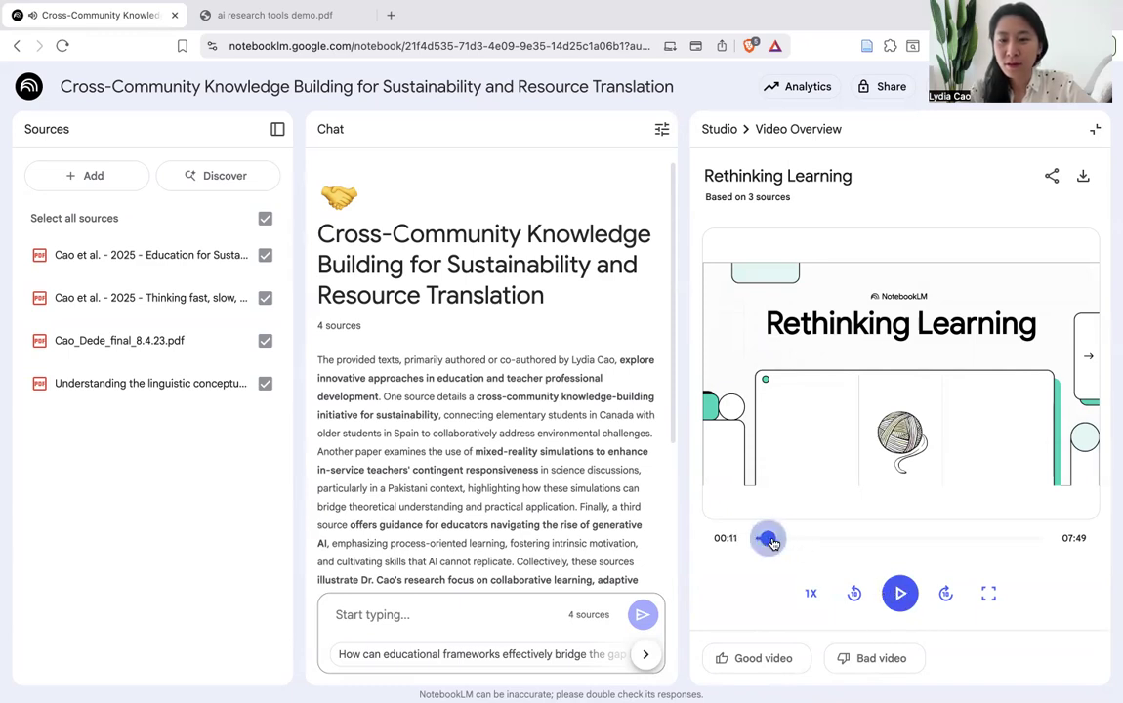
# Skip ahead in the Rethinking Learning video overview to about 02:25, pause it there and return to the Studio outputs.
pyautogui.click(900, 596)
pyautogui.click(899, 598)
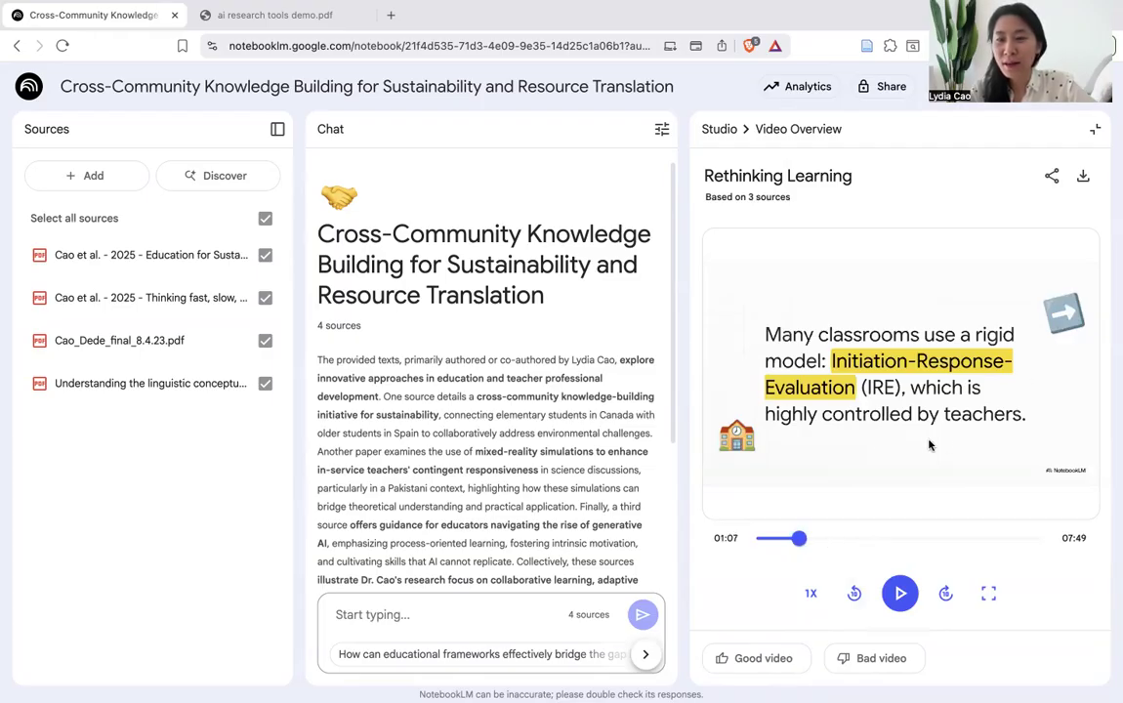
pyautogui.click(845, 538)
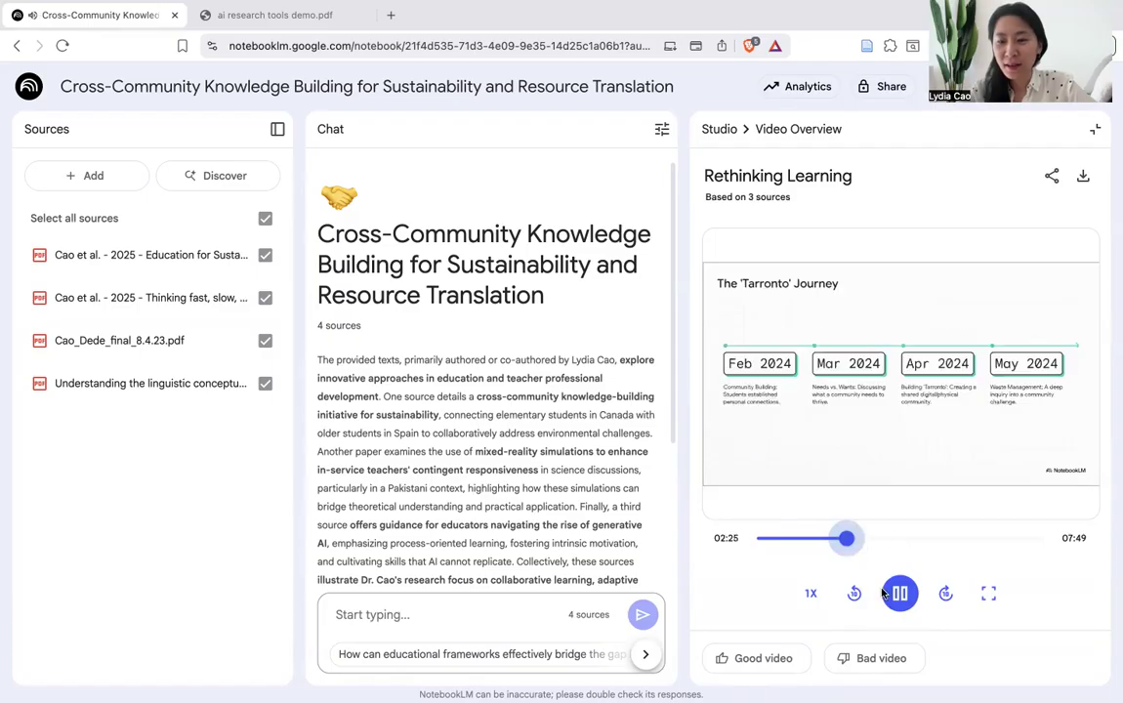
pyautogui.click(900, 593)
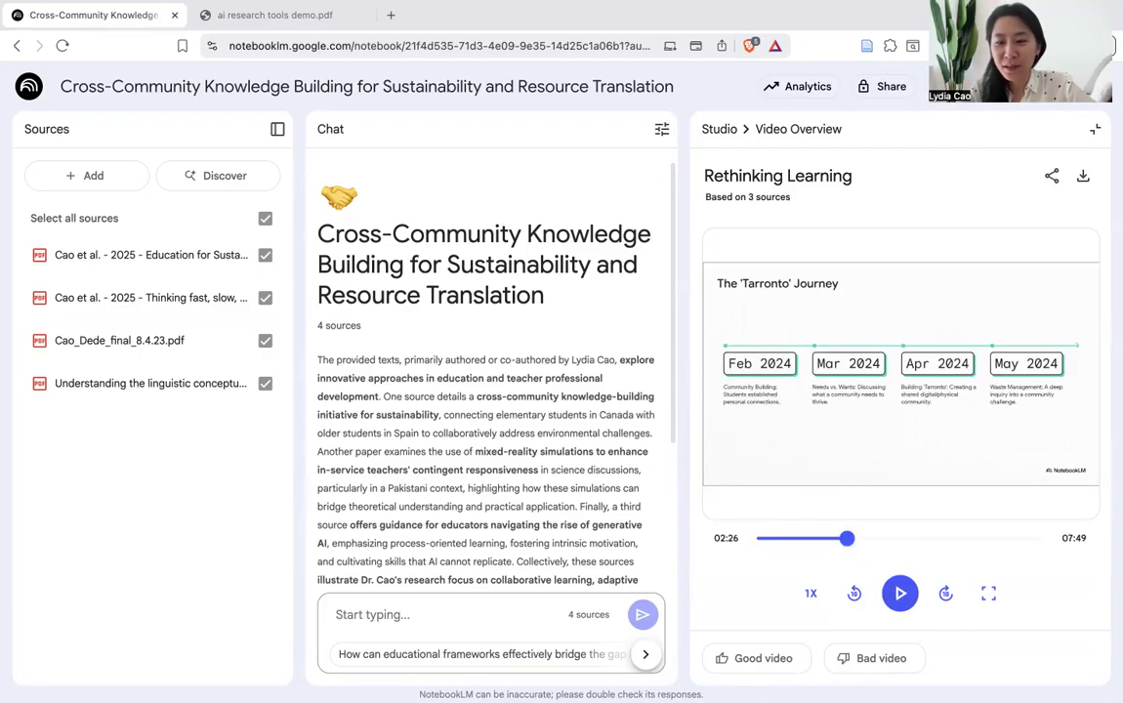
pyautogui.click(721, 130)
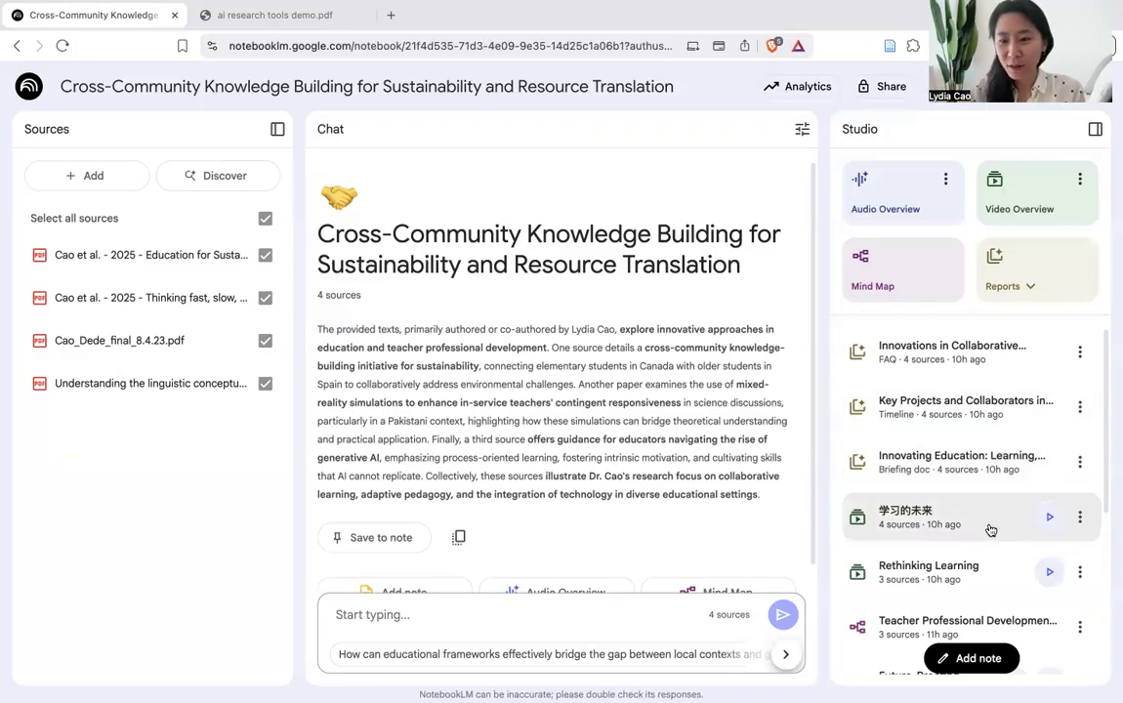
# Generate a mind map based on all four selected sources.
pyautogui.scroll(-1, 990, 528)
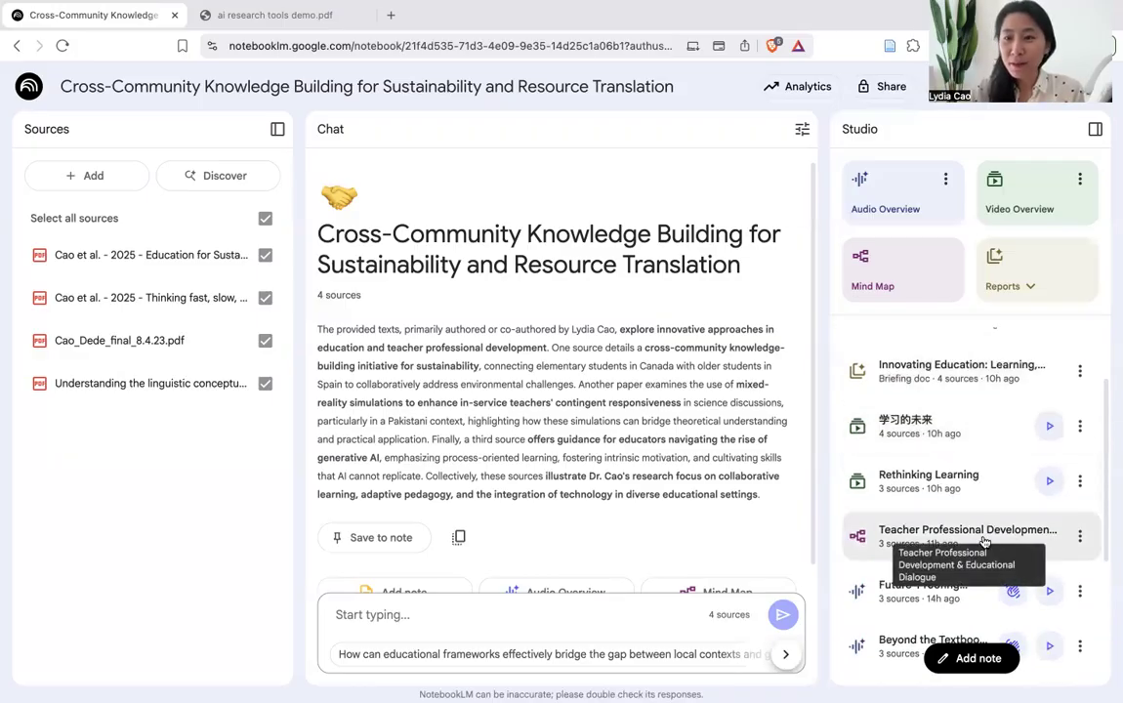
pyautogui.scroll(1, 977, 496)
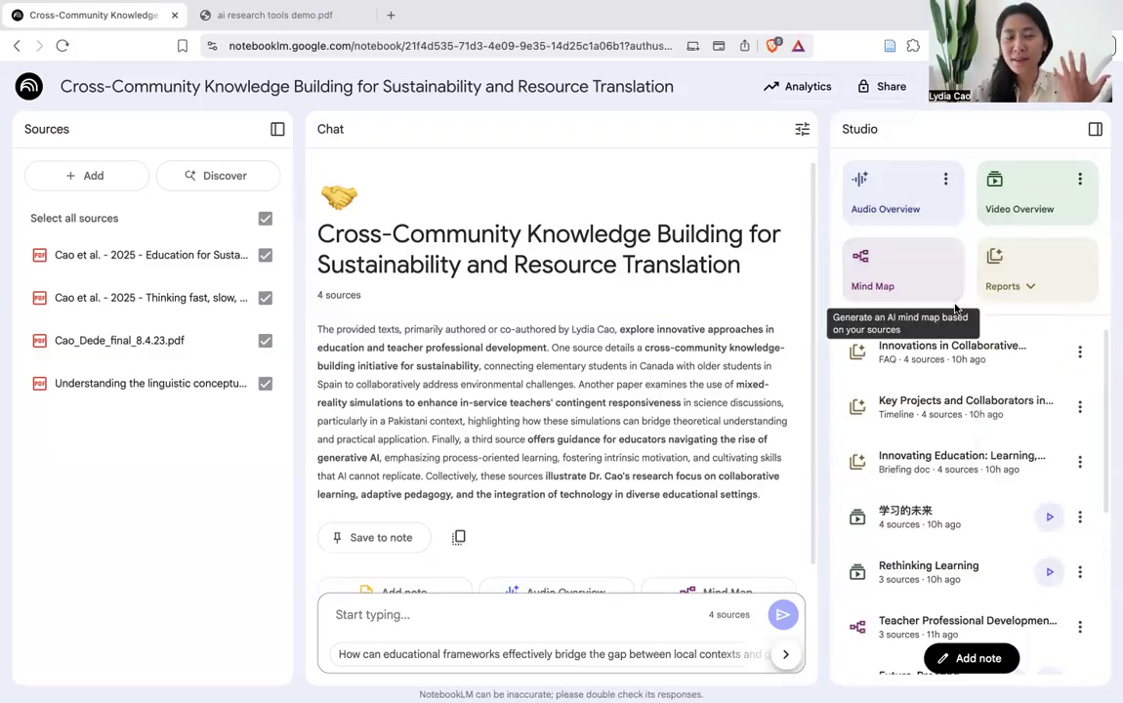
pyautogui.moveTo(1007, 296)
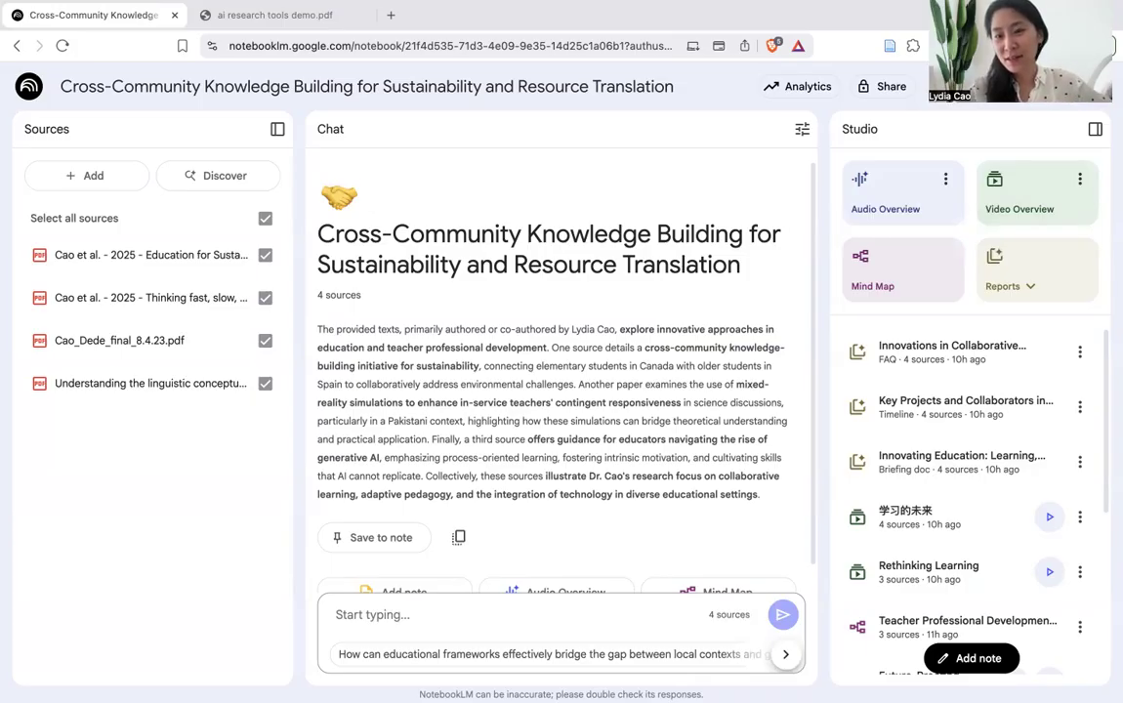
pyautogui.click(902, 284)
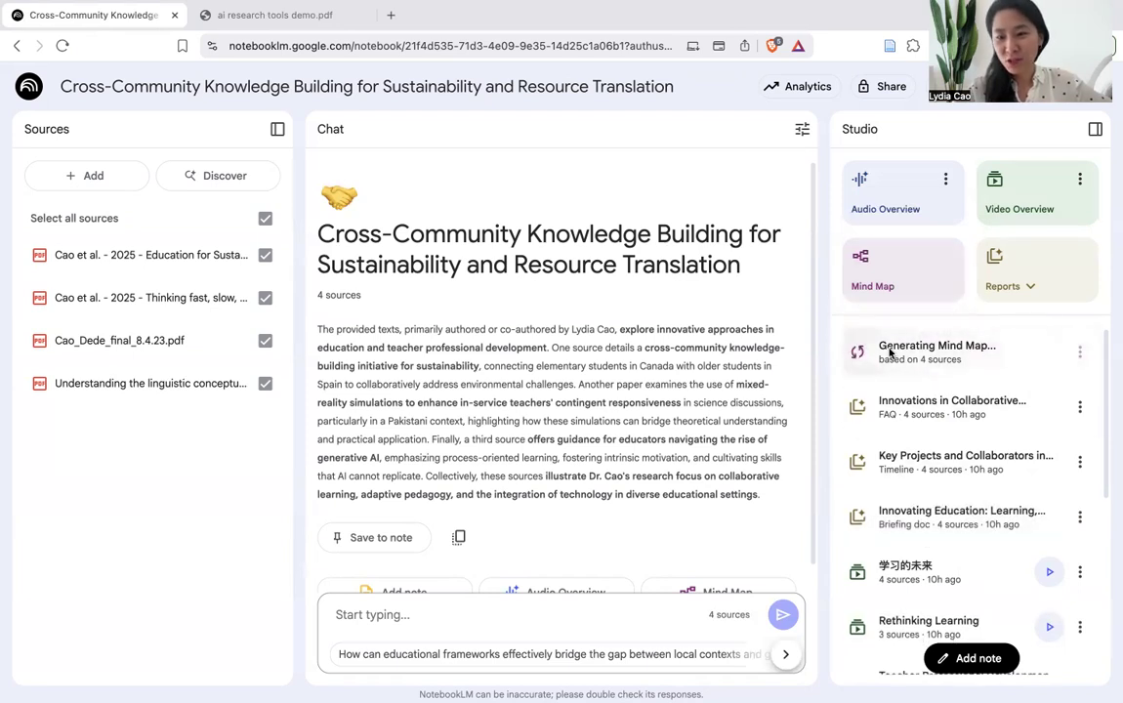
# Find the existing Teacher Professional Development & Educational Dialogue mind map at the end of the generated outputs and open it.
pyautogui.scroll(-5, 997, 488)
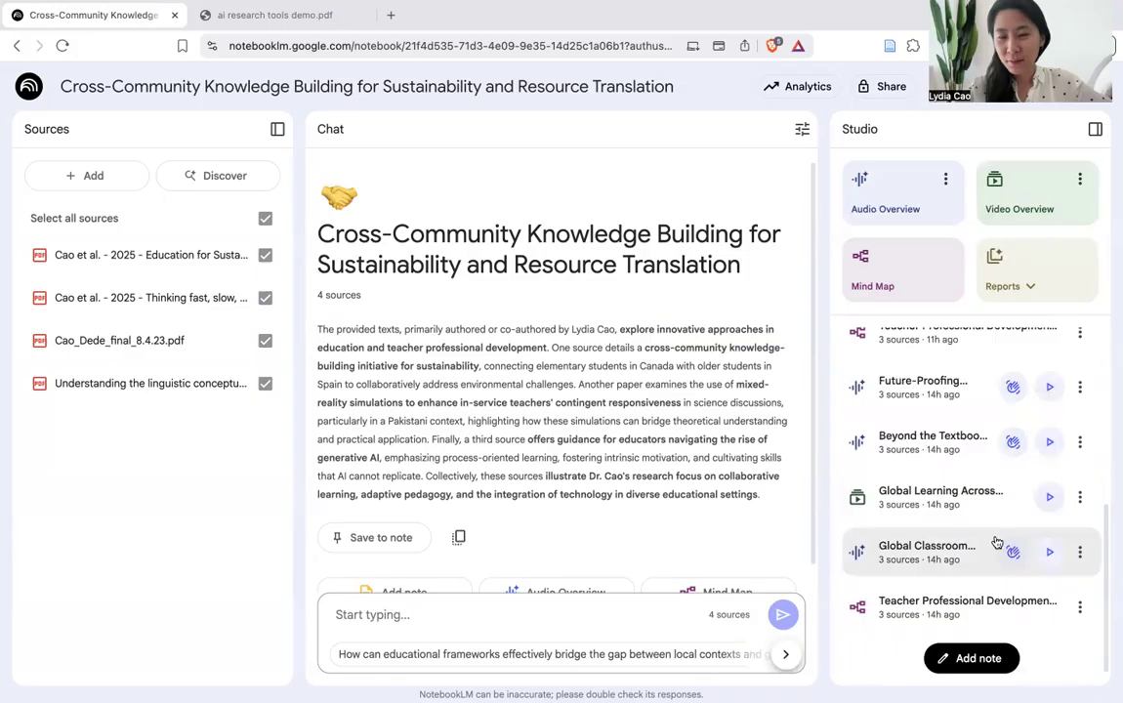
pyautogui.scroll(5, 996, 543)
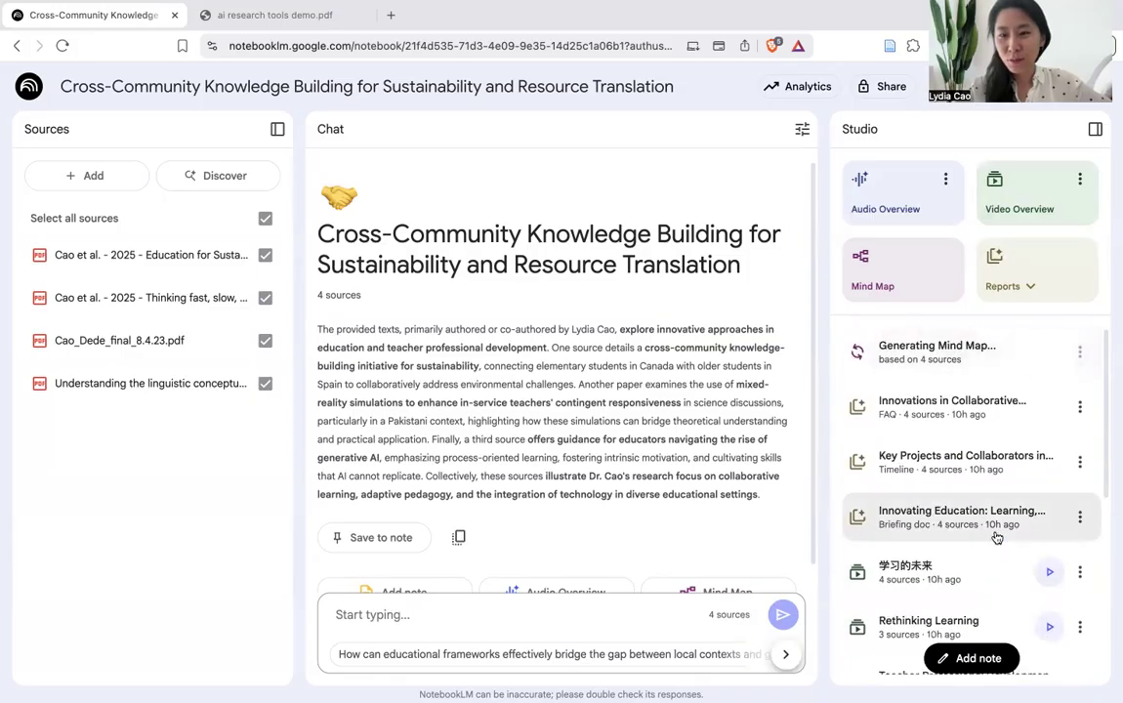
pyautogui.scroll(-5, 996, 537)
pyautogui.click(918, 614)
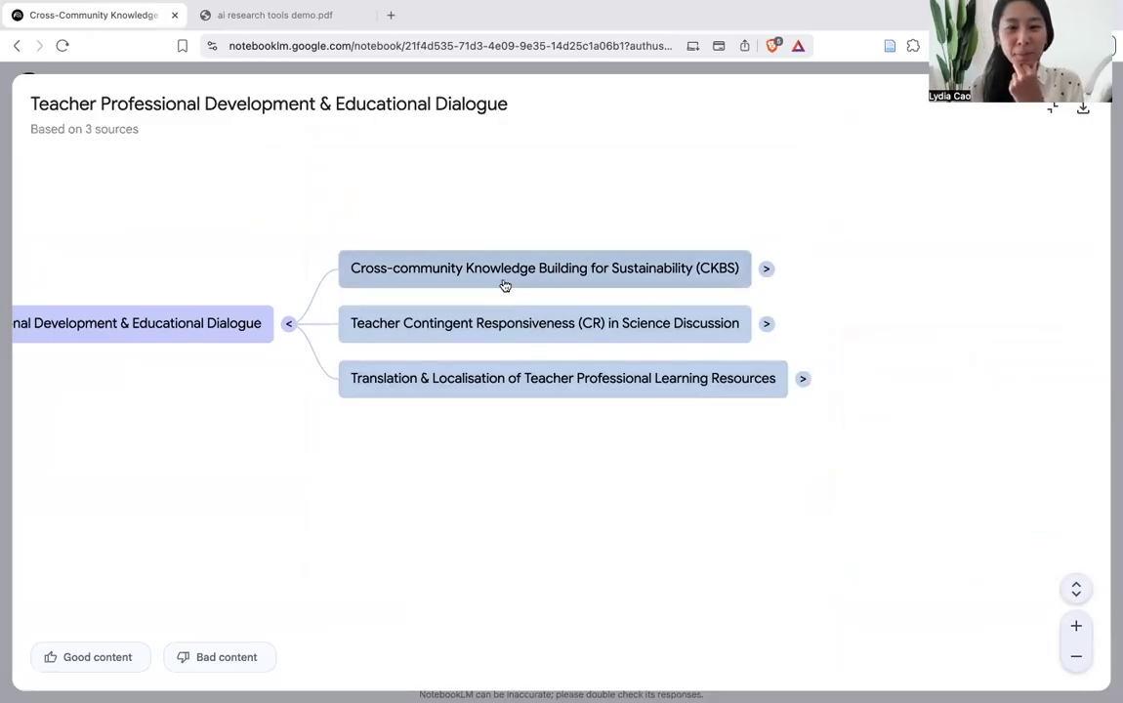
# Have the chat discuss the mind map's Cross-community Knowledge Building for Sustainability (CKBS) topic and highlight the prompt that was sent.
pyautogui.click(576, 277)
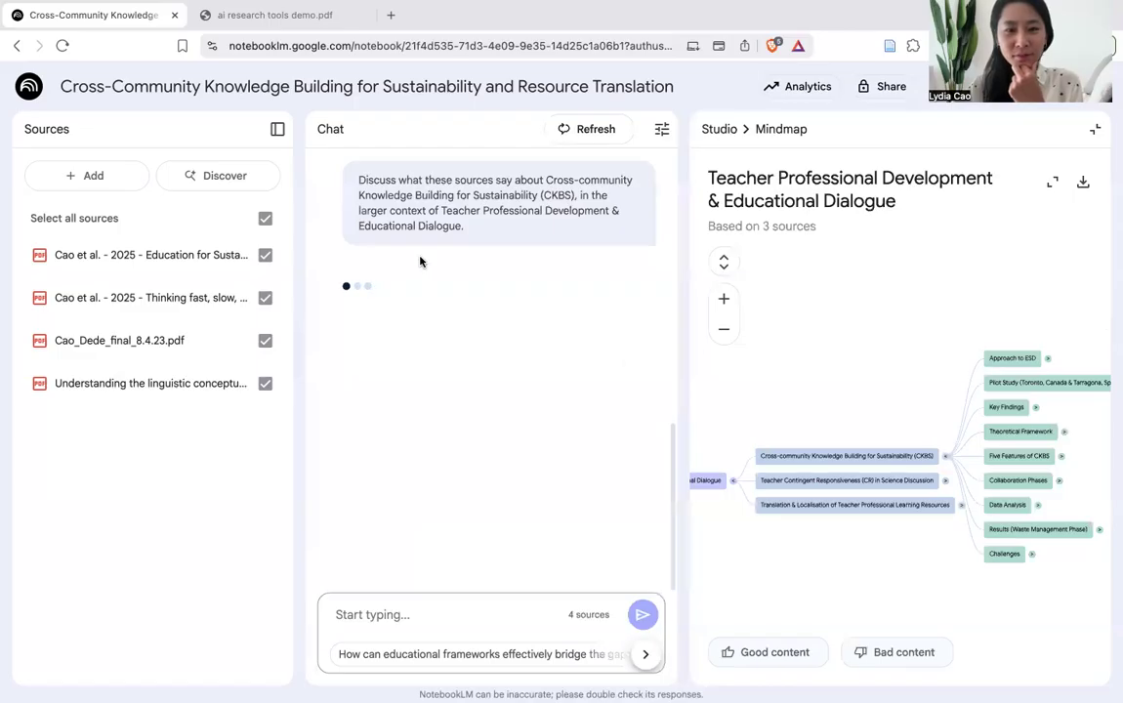
pyautogui.tripleClick(417, 202)
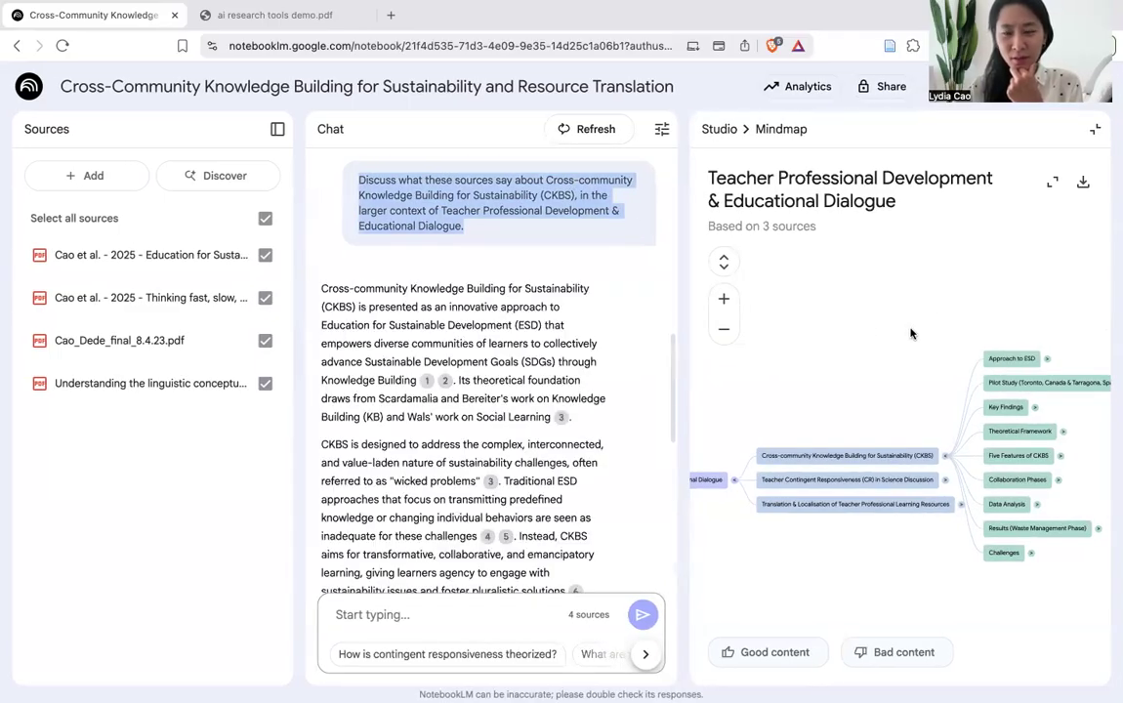
# Explore the CKBS branch's Data Analysis topic down to a chat discussion of Temporal Analysis, and return to the Studio outputs.
pyautogui.hscroll(-3, 877, 401)
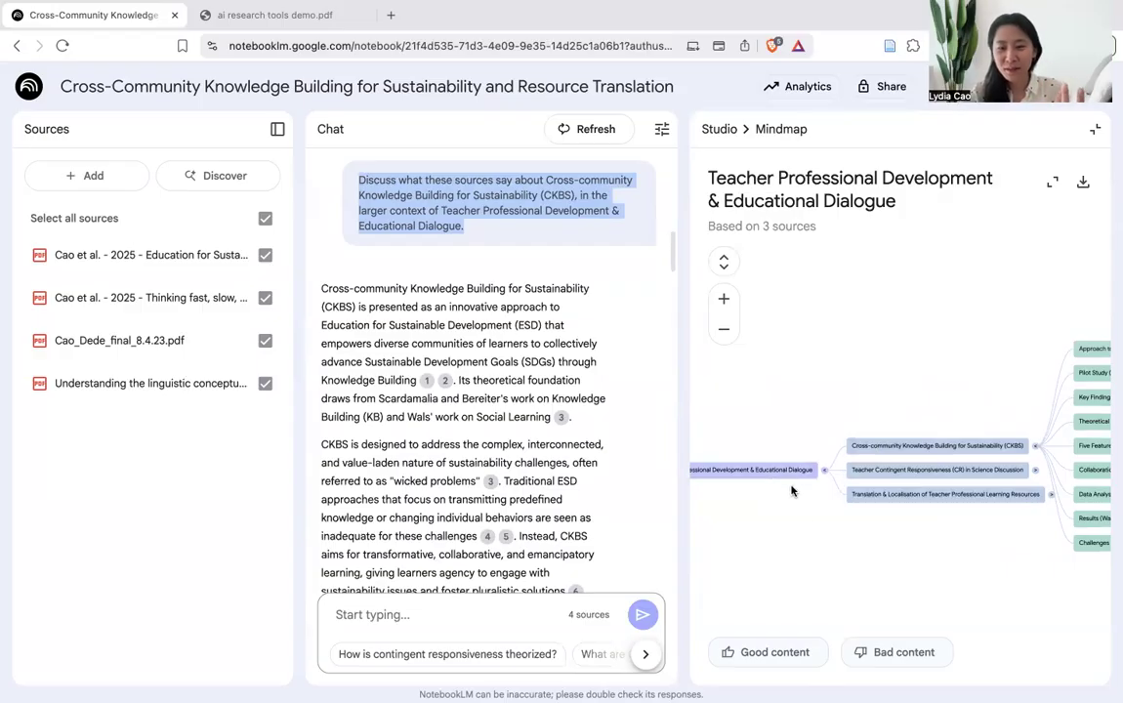
pyautogui.hscroll(-3, 802, 519)
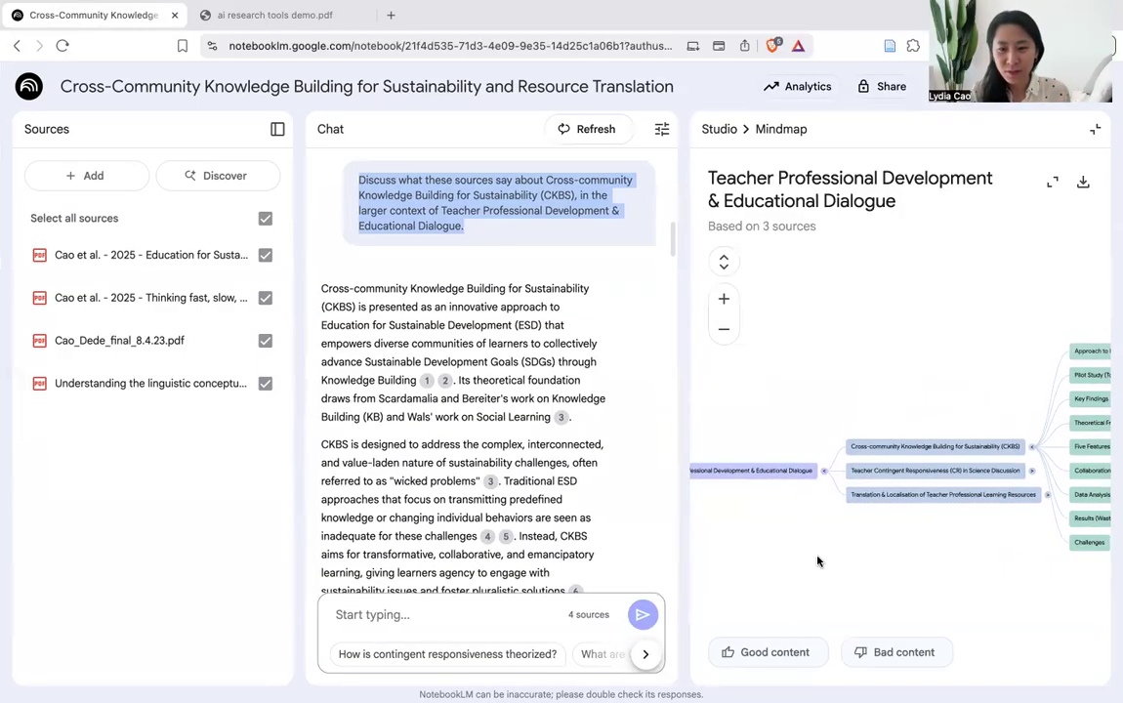
pyautogui.hscroll(4, 925, 301)
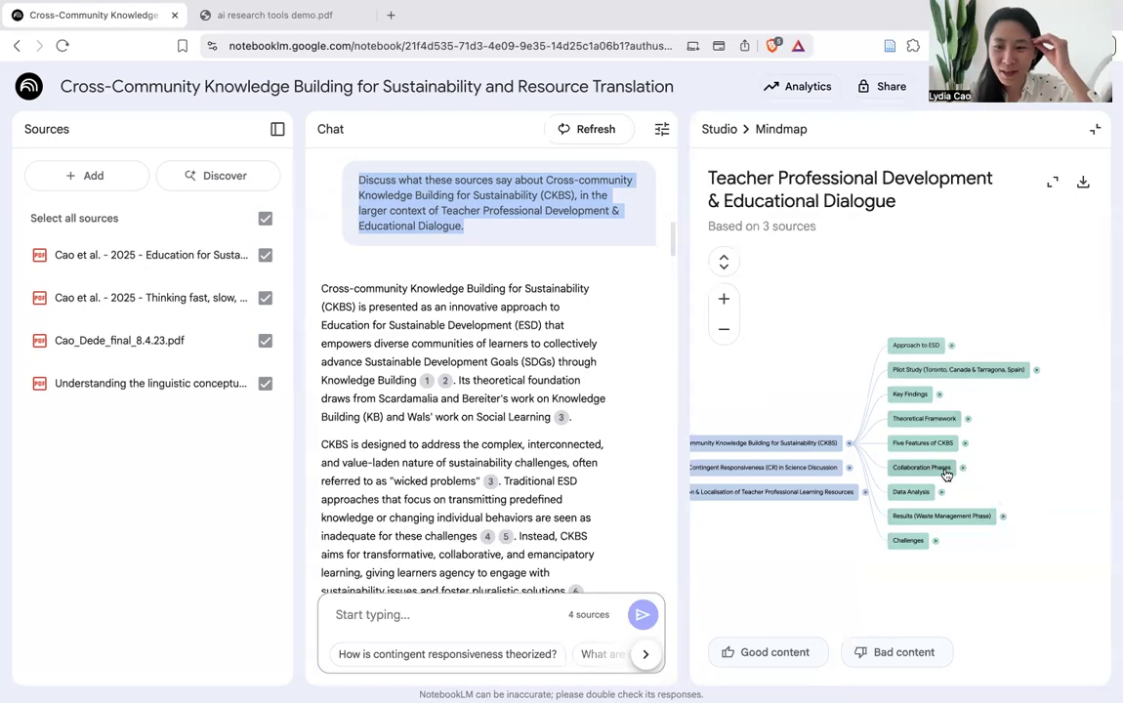
pyautogui.moveTo(955, 563); pyautogui.dragTo(897, 556)
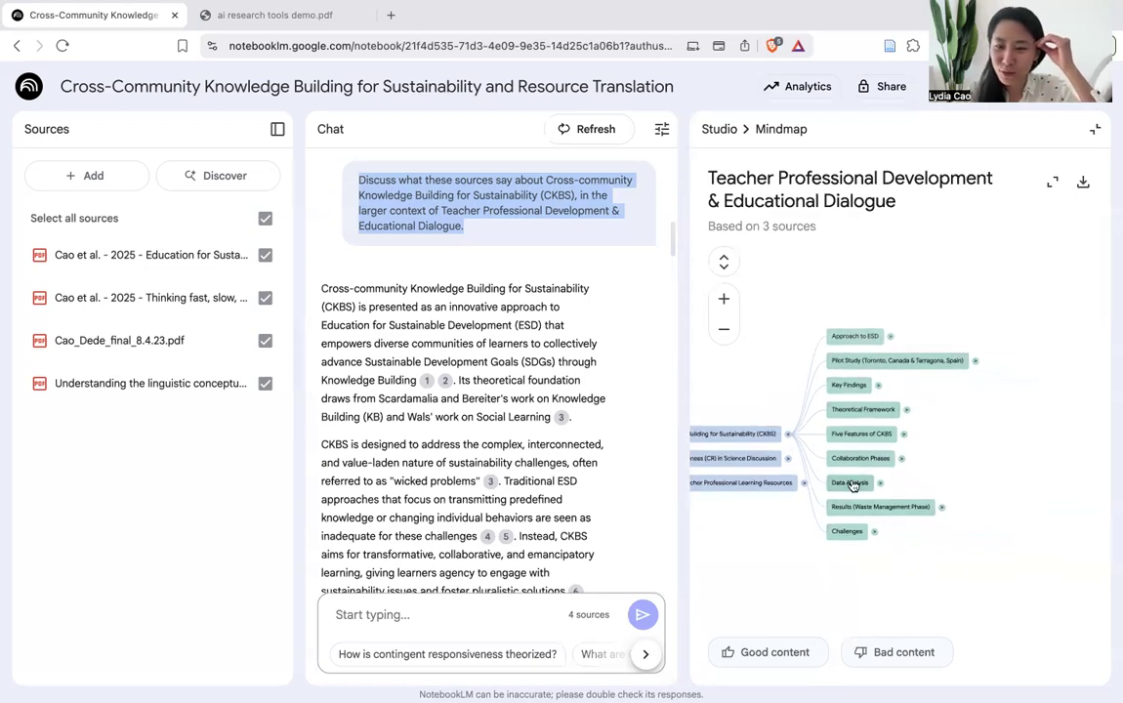
pyautogui.click(851, 486)
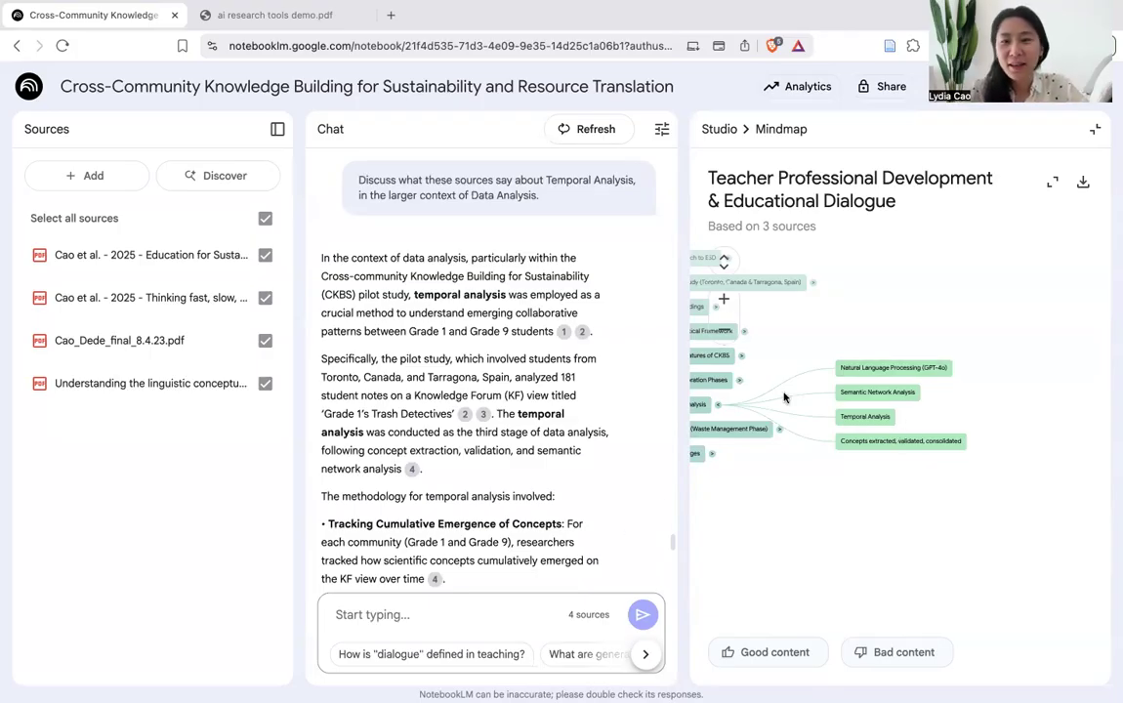
pyautogui.click(720, 129)
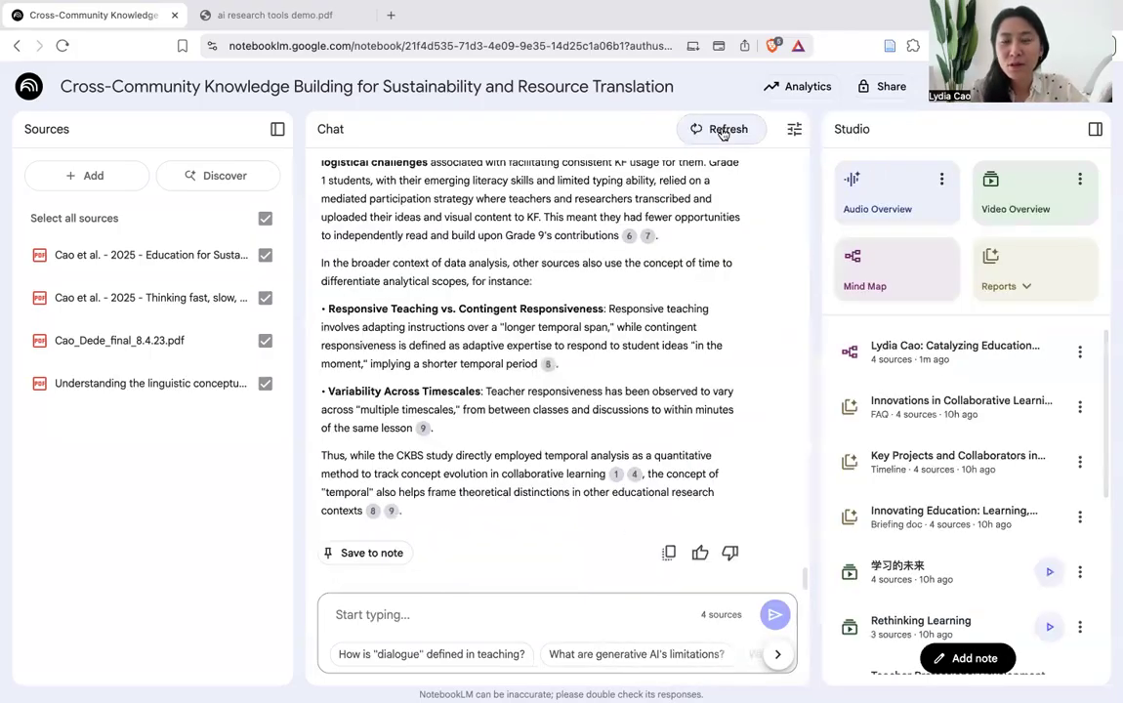